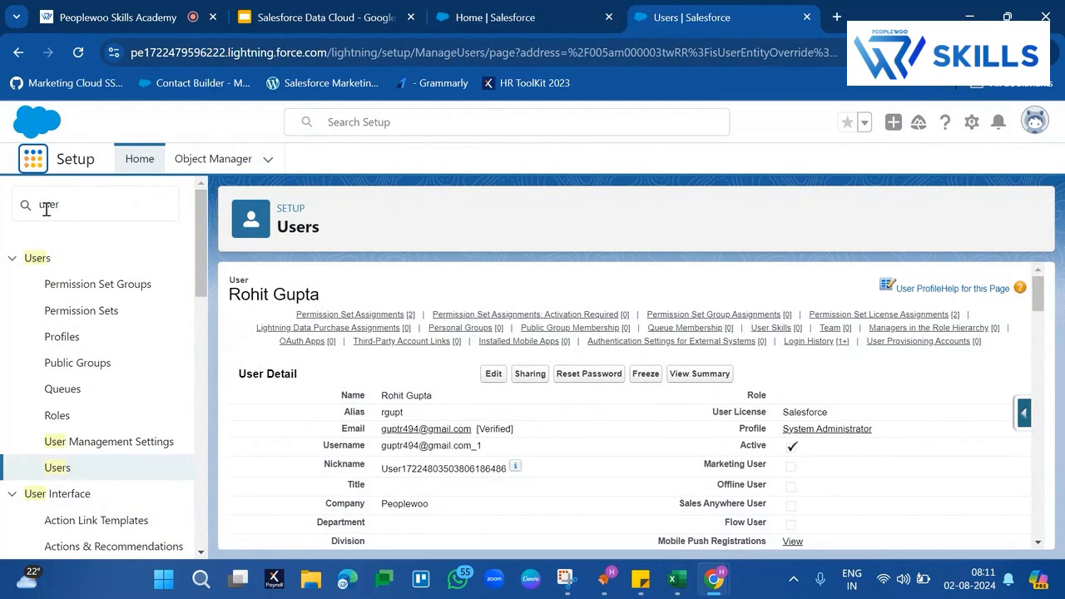
- Open the Sales app, go to its Leads list, and dismiss the introductory tip
{"action": "left_click", "coordinate": [33, 158]}
{"action": "type", "text": "sale"}
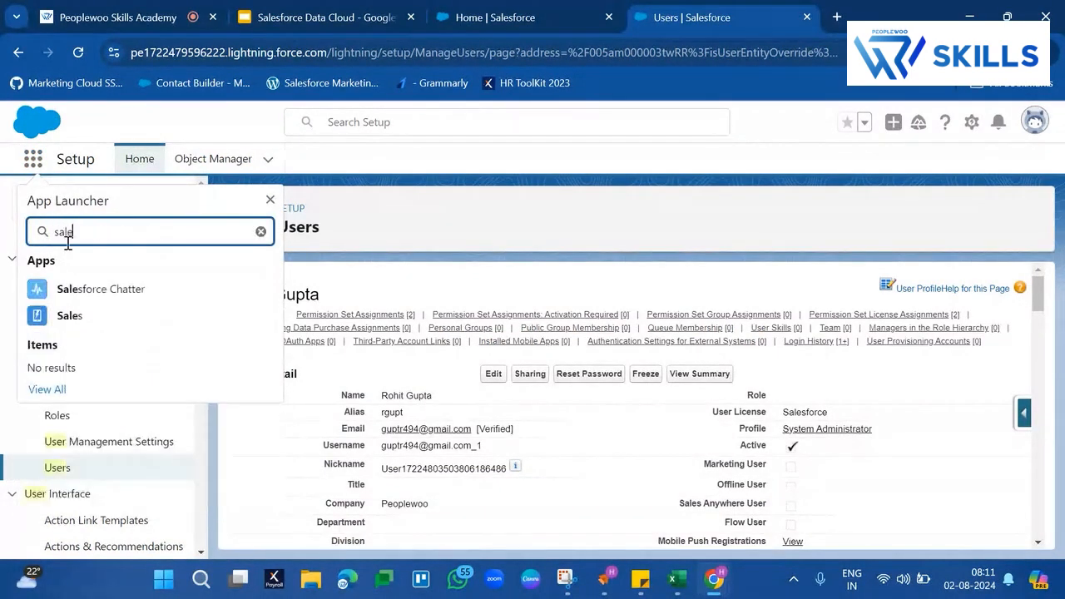
{"action": "left_click", "coordinate": [67, 318]}
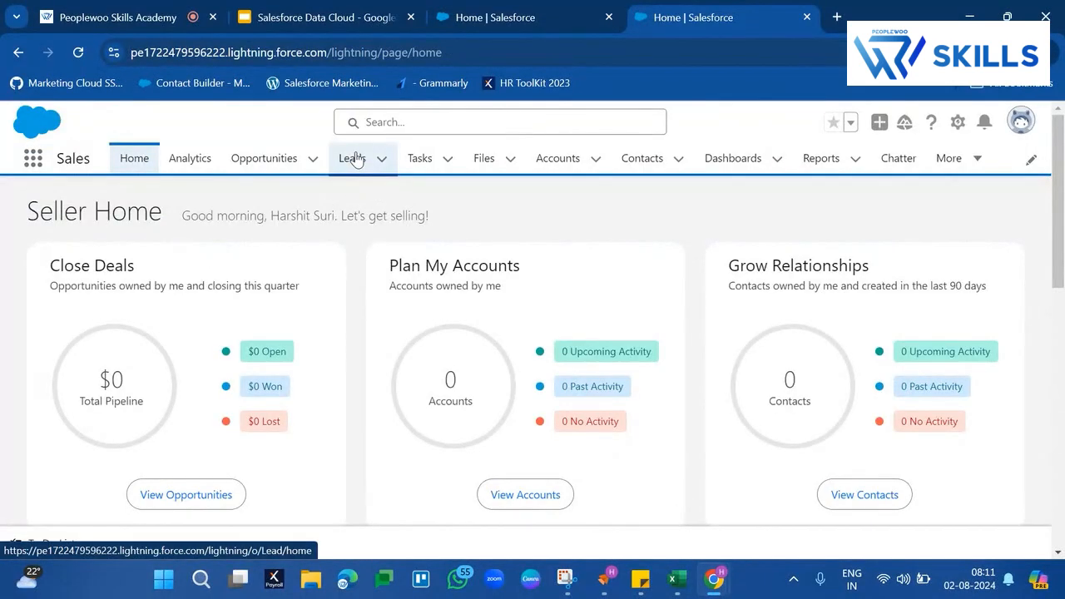
{"action": "left_click", "coordinate": [355, 160]}
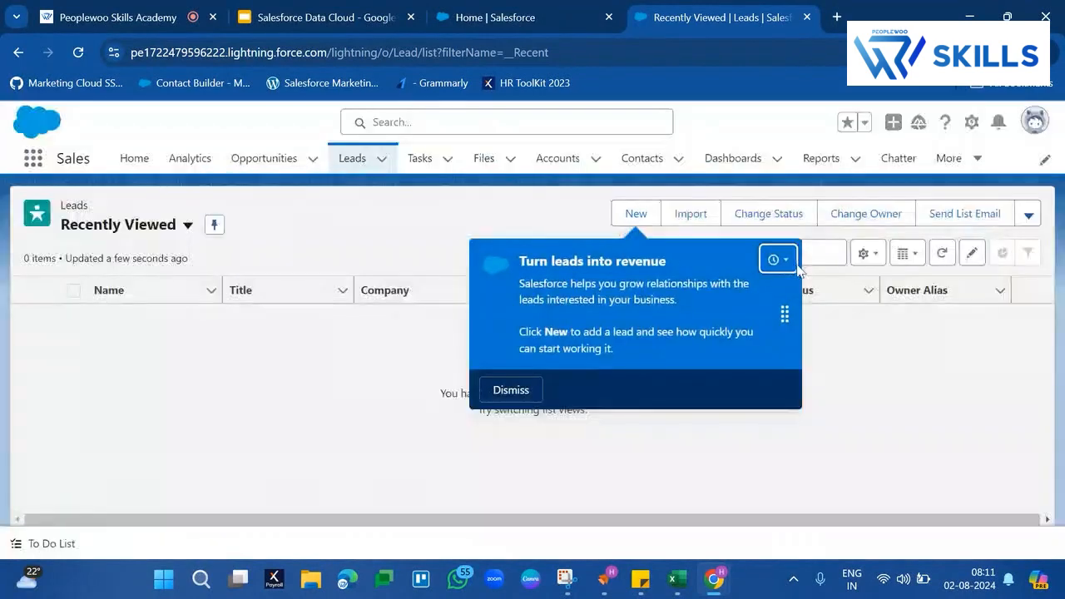
{"action": "left_click", "coordinate": [506, 388]}
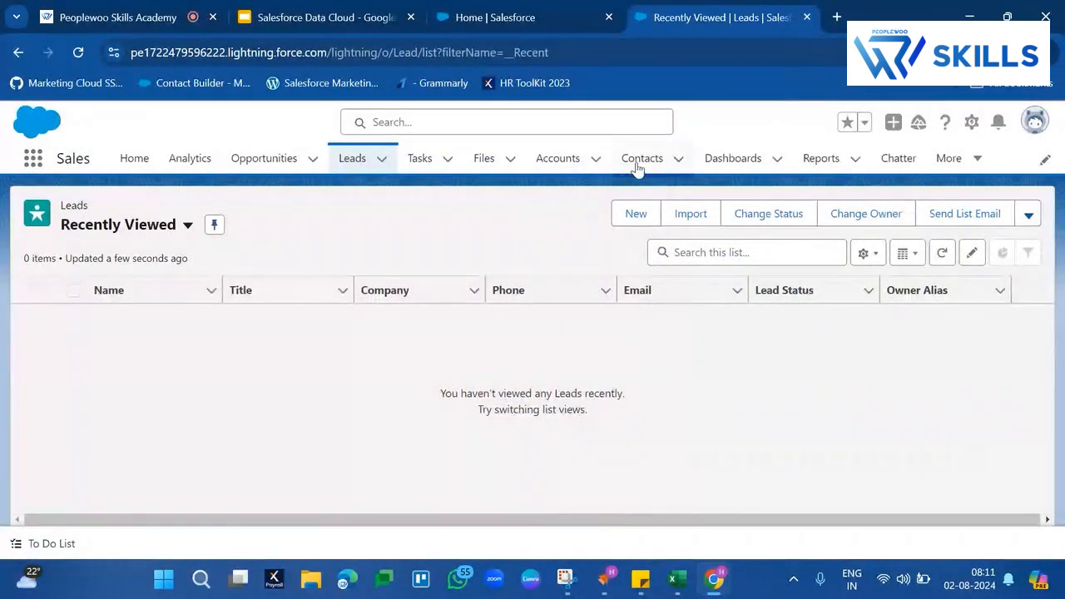
- Check the existing Sales records by viewing the Accounts list and the All Leads and All Contacts list views
{"action": "left_click", "coordinate": [664, 166]}
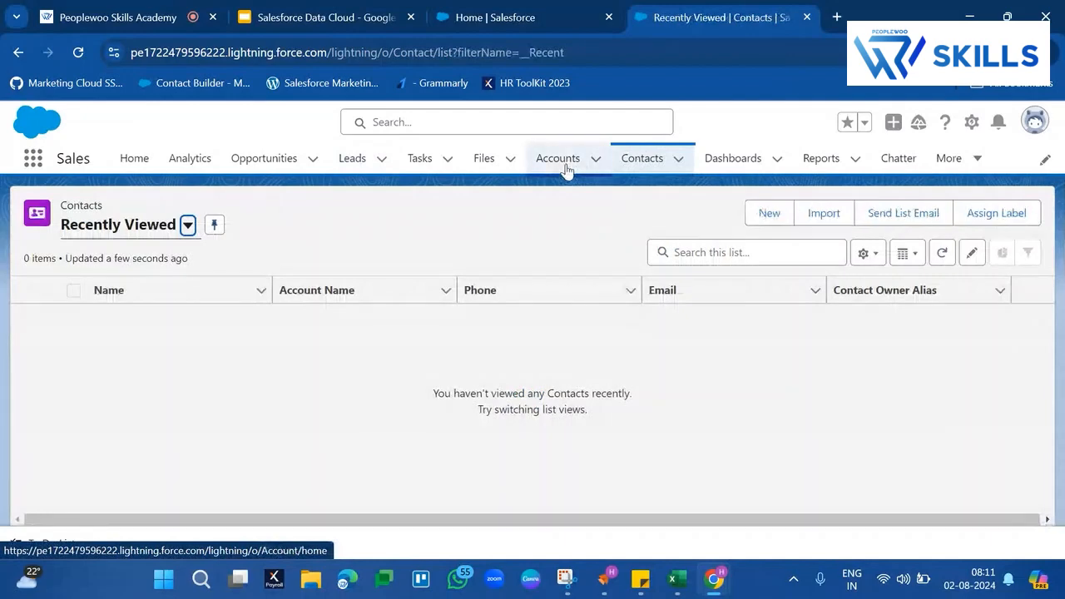
{"action": "left_click", "coordinate": [565, 167]}
{"action": "left_click", "coordinate": [353, 160]}
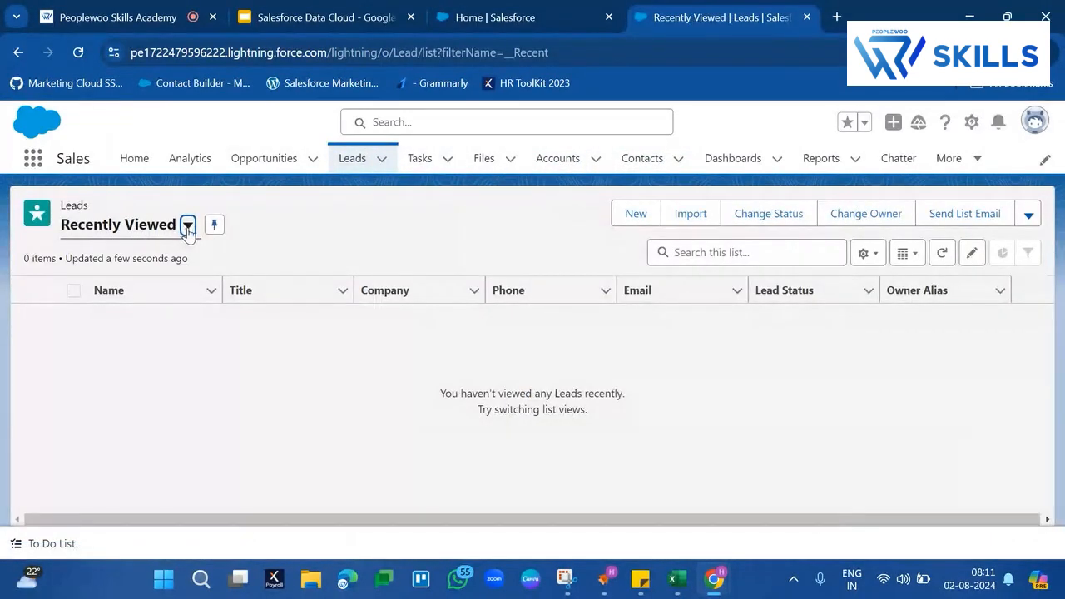
{"action": "left_click", "coordinate": [188, 226]}
{"action": "left_click", "coordinate": [115, 286]}
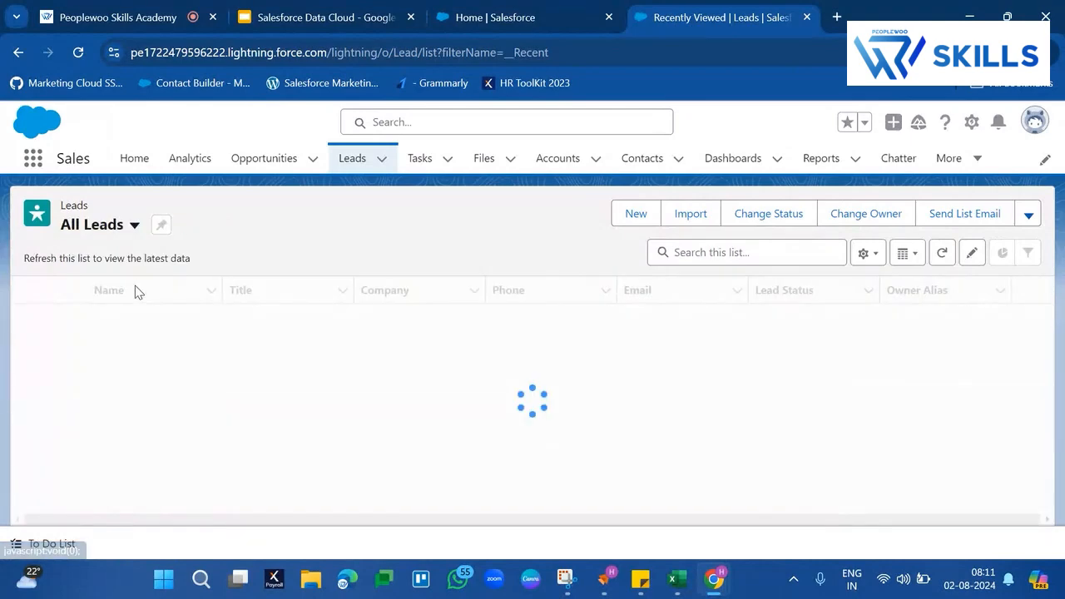
{"action": "left_click", "coordinate": [634, 177]}
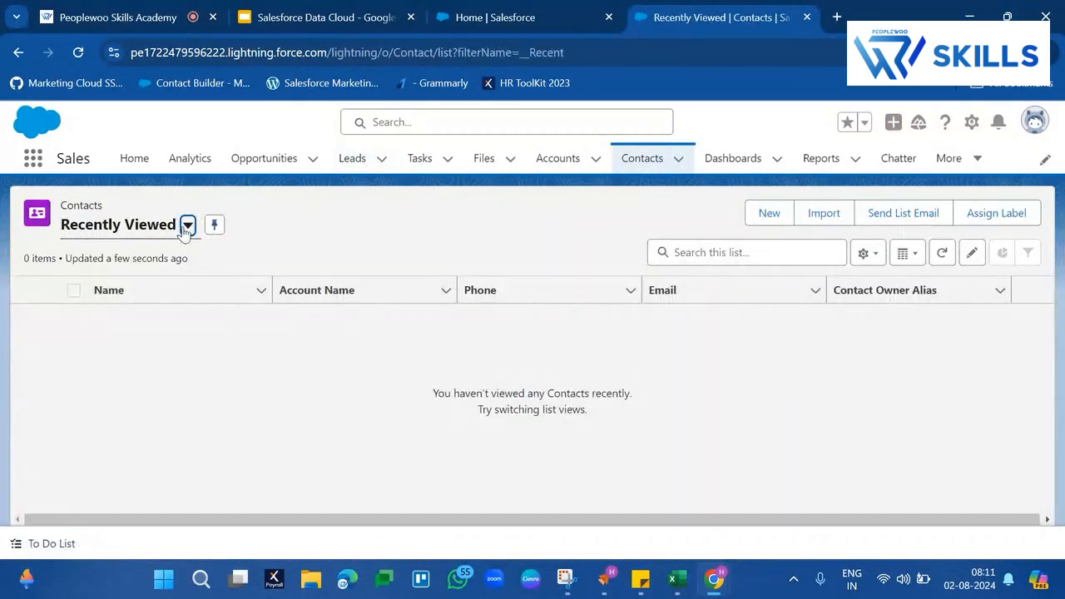
{"action": "left_click", "coordinate": [188, 226]}
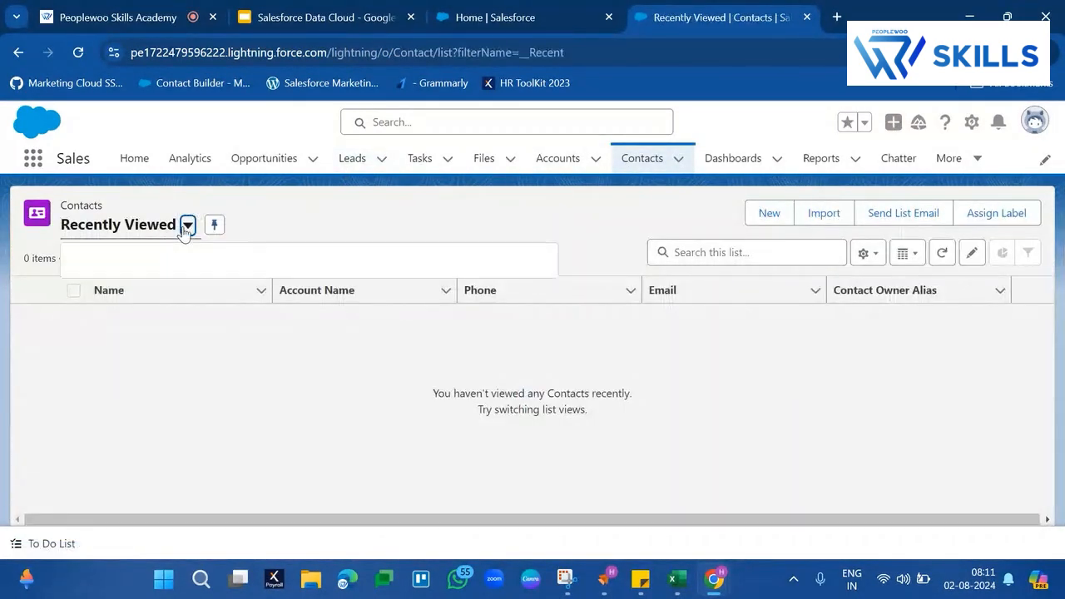
{"action": "left_click", "coordinate": [150, 283]}
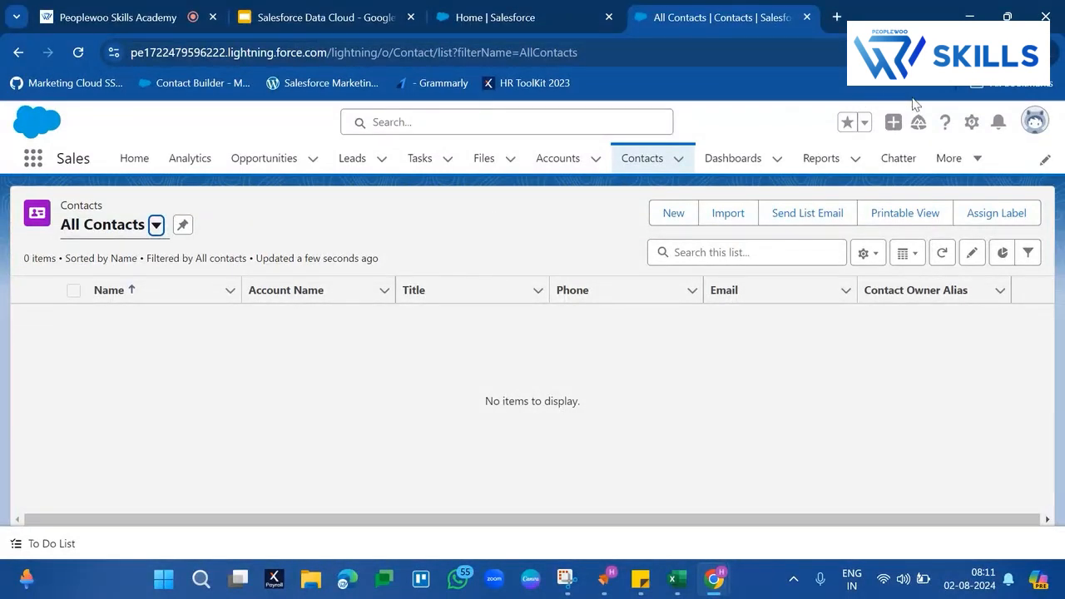
- Open Data Cloud Setup and review the instance readiness checklist on its home page
{"action": "left_click", "coordinate": [970, 123]}
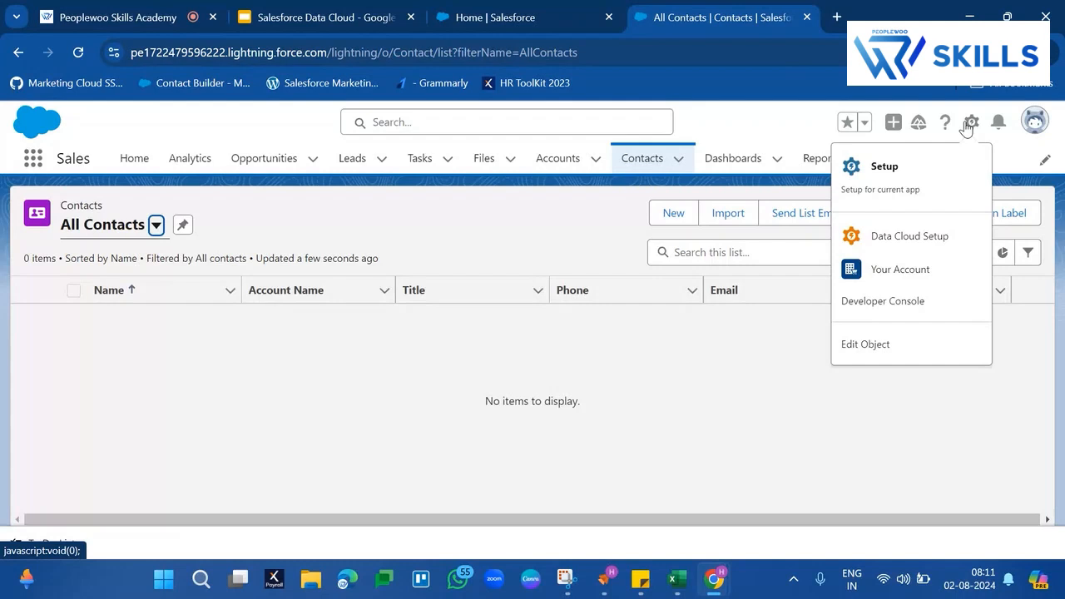
{"action": "left_click", "coordinate": [918, 242]}
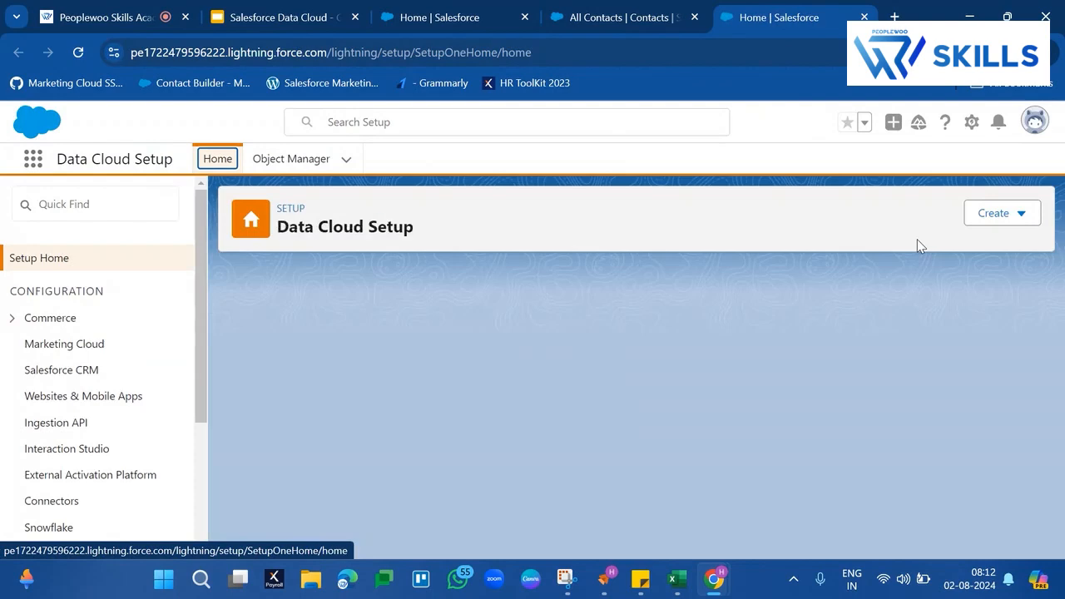
{"action": "scroll", "coordinate": [474, 421], "scroll_direction": "down", "scroll_amount": 1}
{"action": "scroll", "coordinate": [473, 420], "scroll_direction": "down", "scroll_amount": 3}
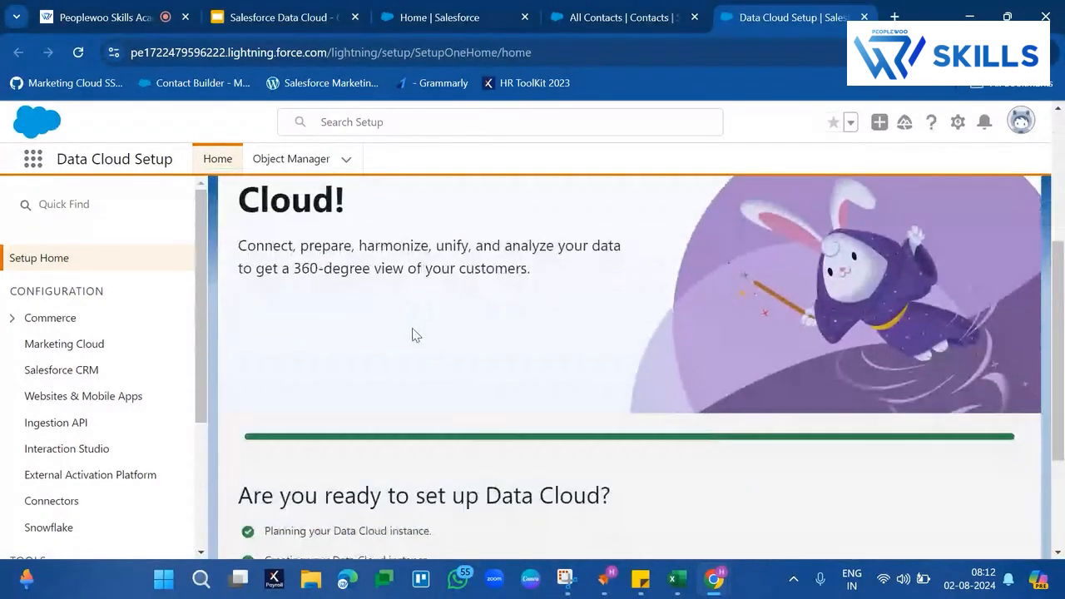
{"action": "scroll", "coordinate": [345, 394], "scroll_direction": "down", "scroll_amount": 2}
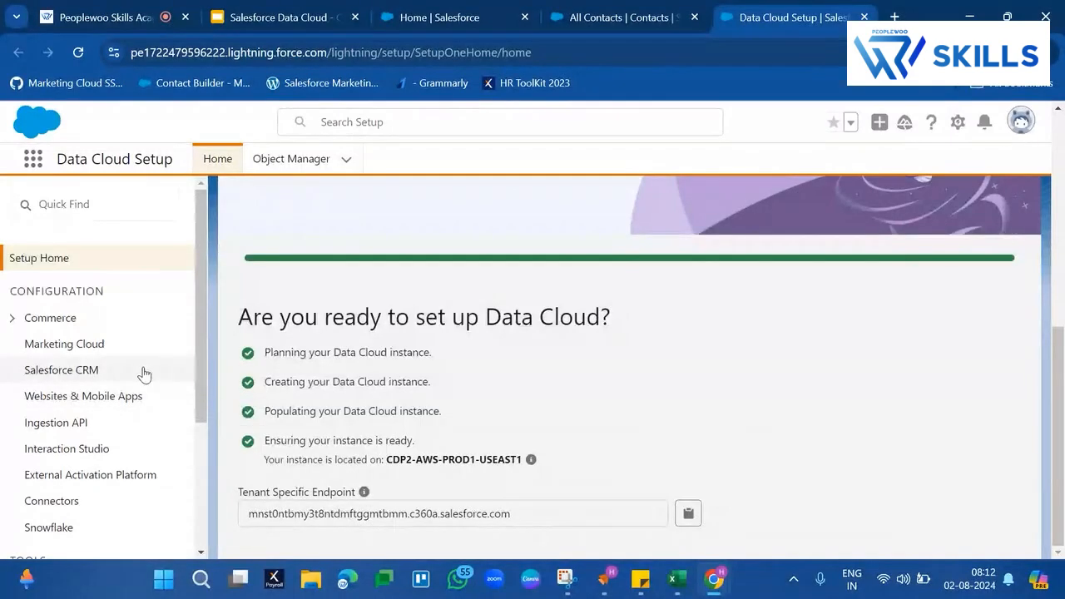
- Install the Sales Cloud standard data bundle for all users from the Salesforce CRM configuration
{"action": "left_click", "coordinate": [63, 371]}
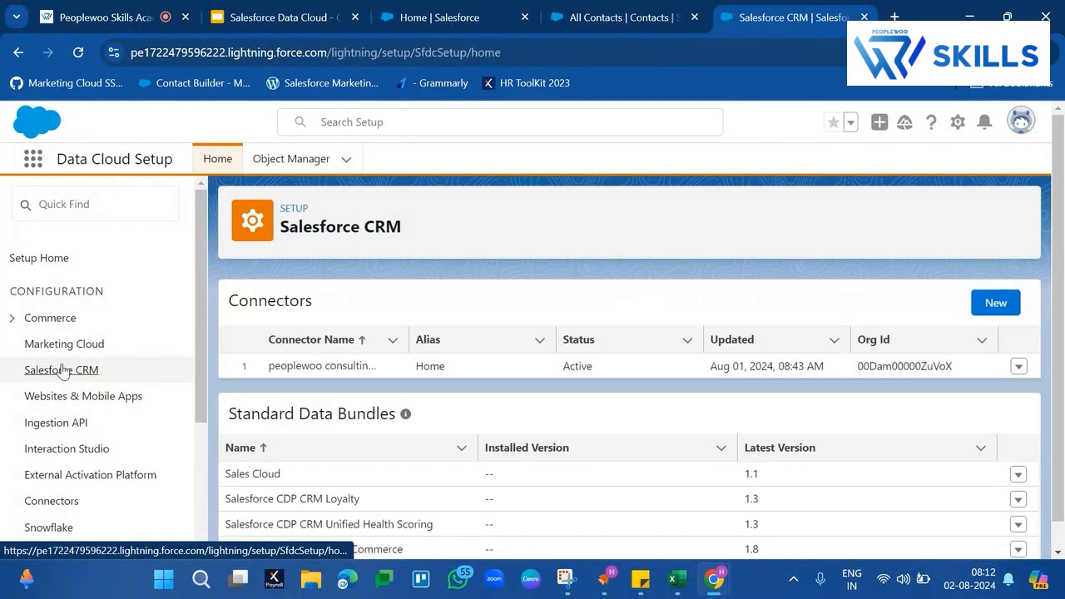
{"action": "left_click", "coordinate": [254, 472]}
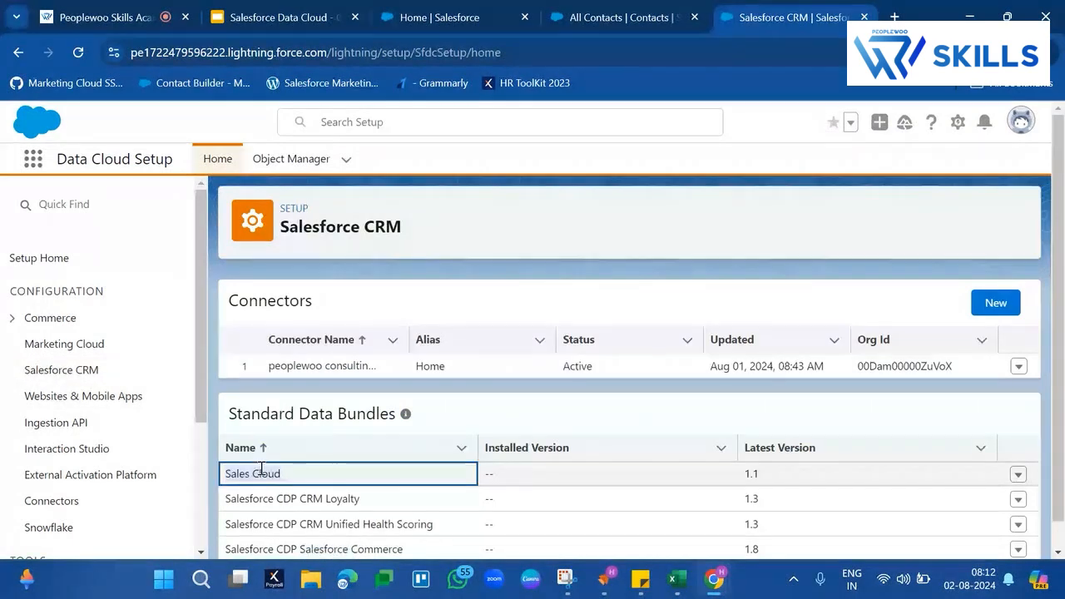
{"action": "scroll", "coordinate": [654, 429], "scroll_direction": "down", "scroll_amount": 1}
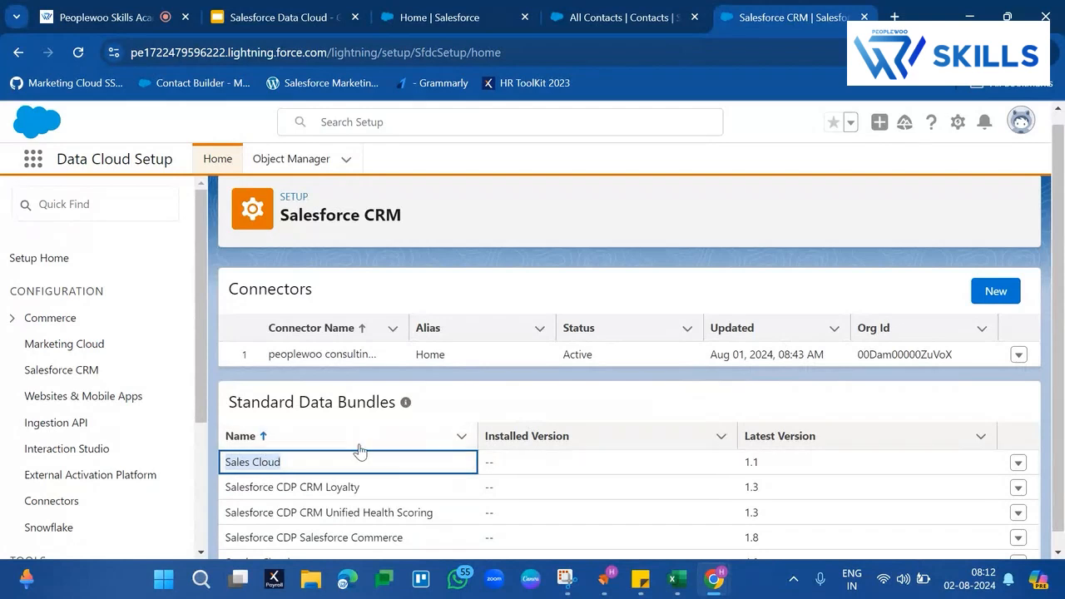
{"action": "scroll", "coordinate": [789, 418], "scroll_direction": "down", "scroll_amount": 1}
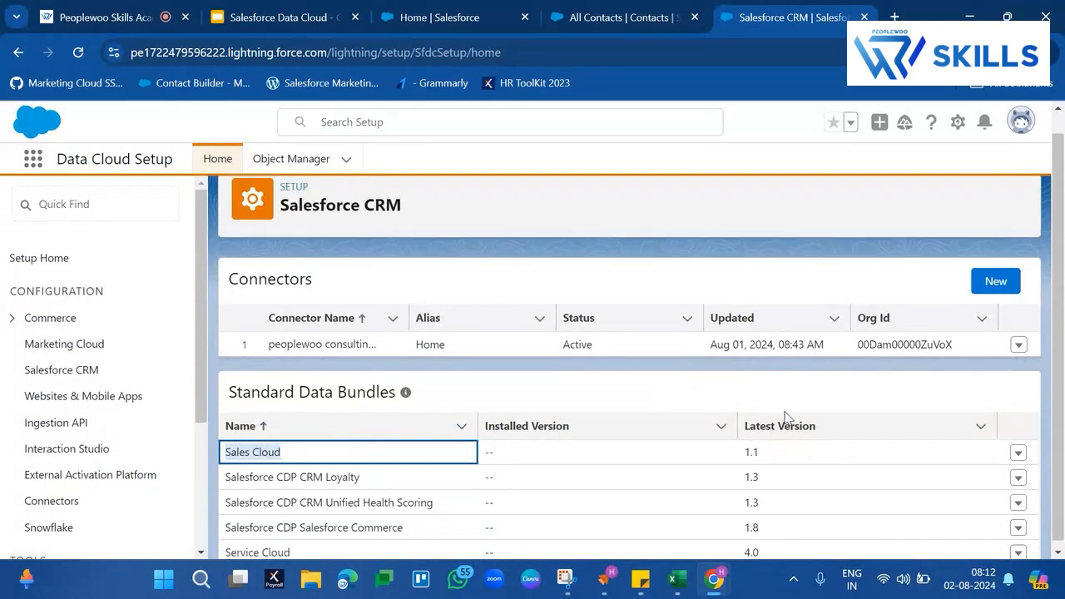
{"action": "left_click", "coordinate": [1018, 447]}
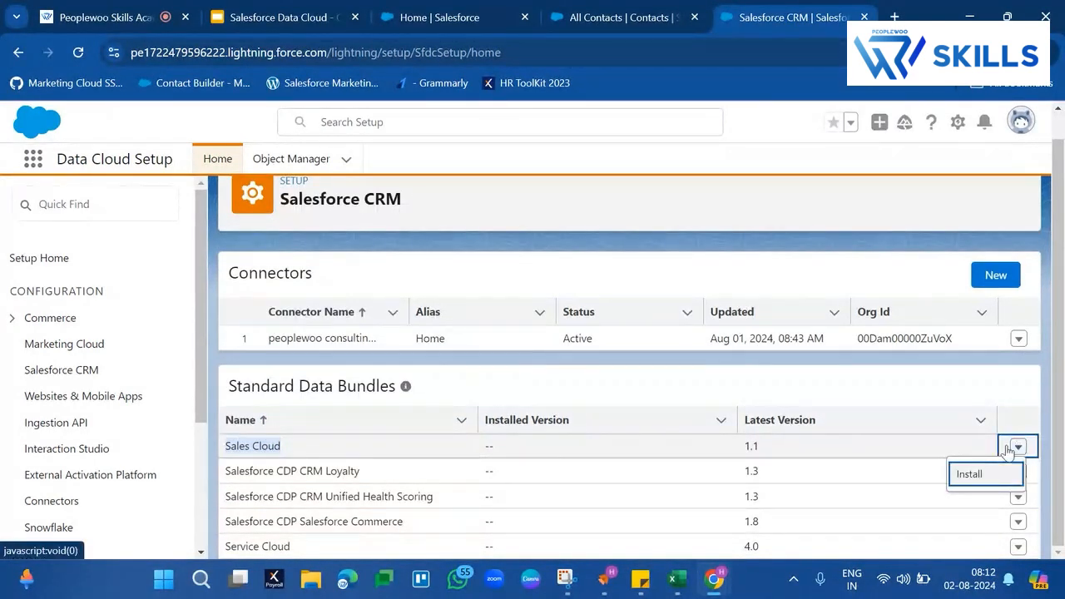
{"action": "left_click", "coordinate": [971, 473]}
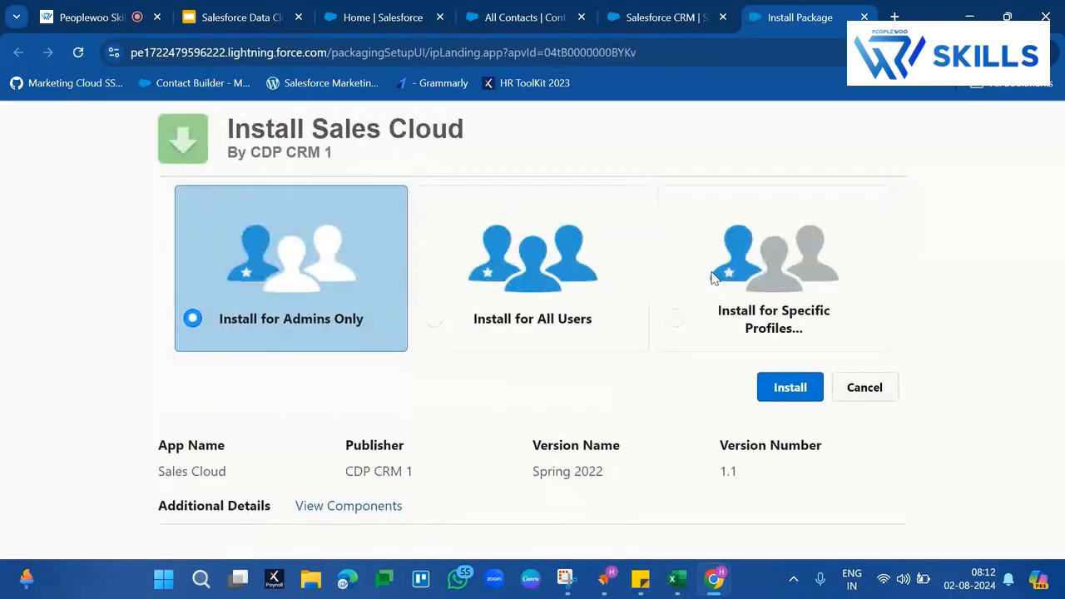
{"action": "left_click", "coordinate": [579, 298]}
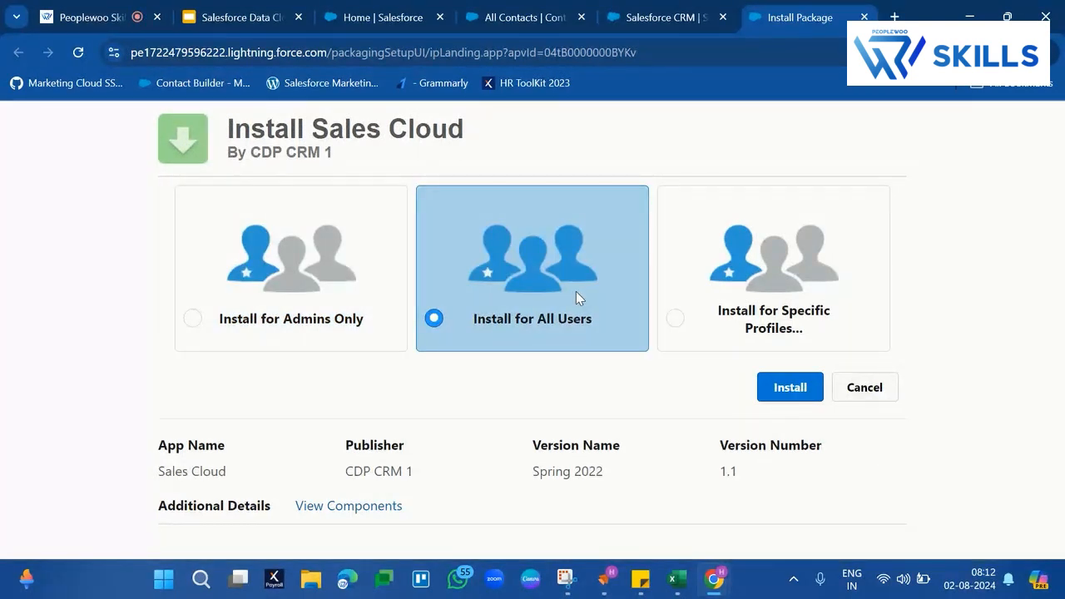
{"action": "left_click", "coordinate": [774, 396]}
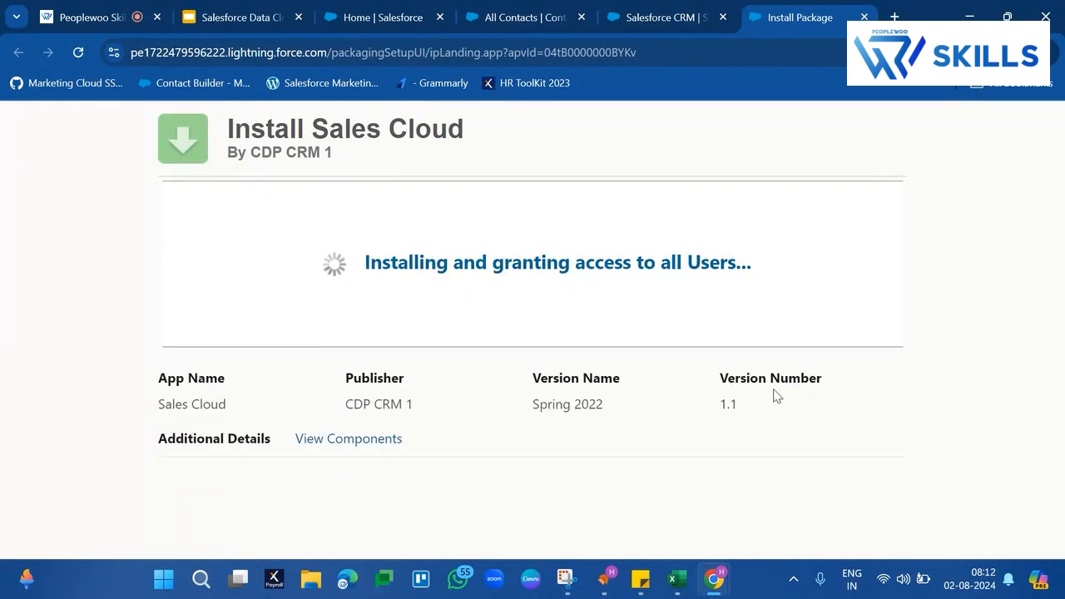
- Return to the Salesforce CRM setup page and install the Service Cloud standard data bundle for all users
{"action": "left_click", "coordinate": [670, 18]}
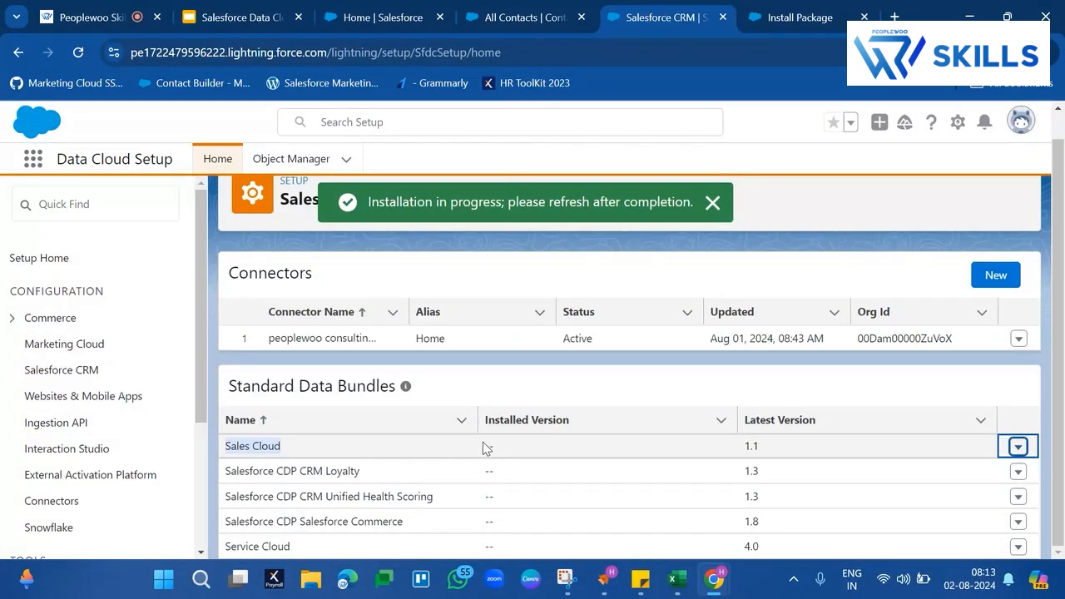
{"action": "left_click", "coordinate": [275, 548]}
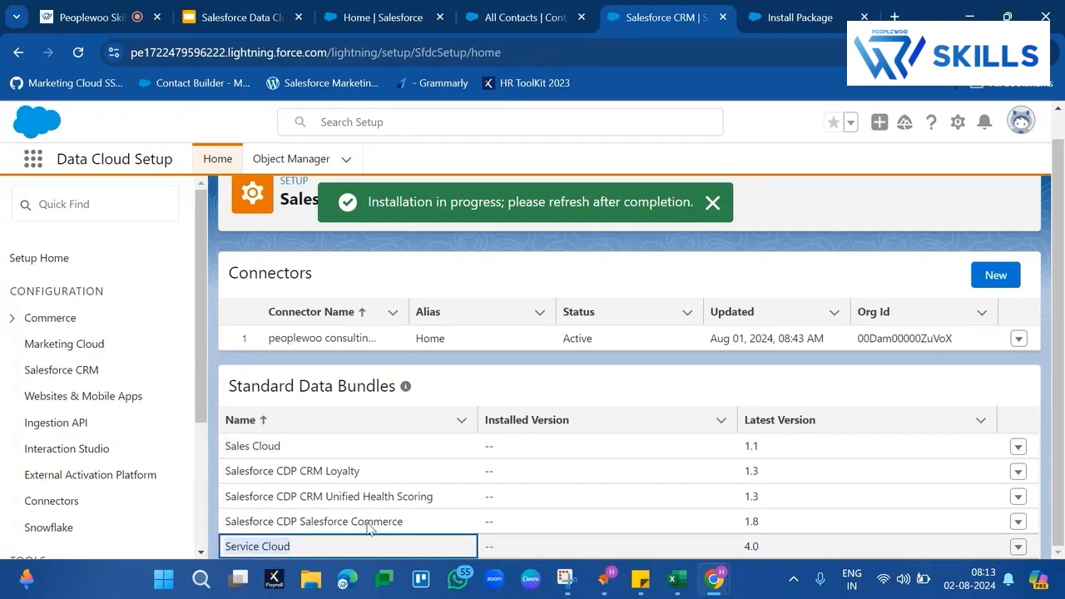
{"action": "left_click", "coordinate": [1018, 546]}
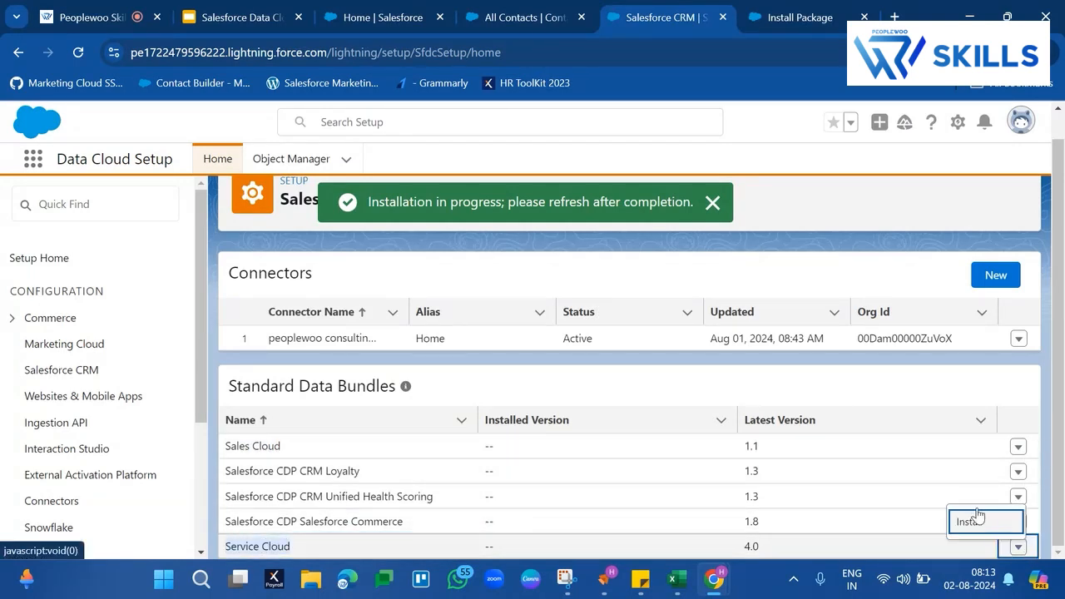
{"action": "left_click", "coordinate": [976, 520]}
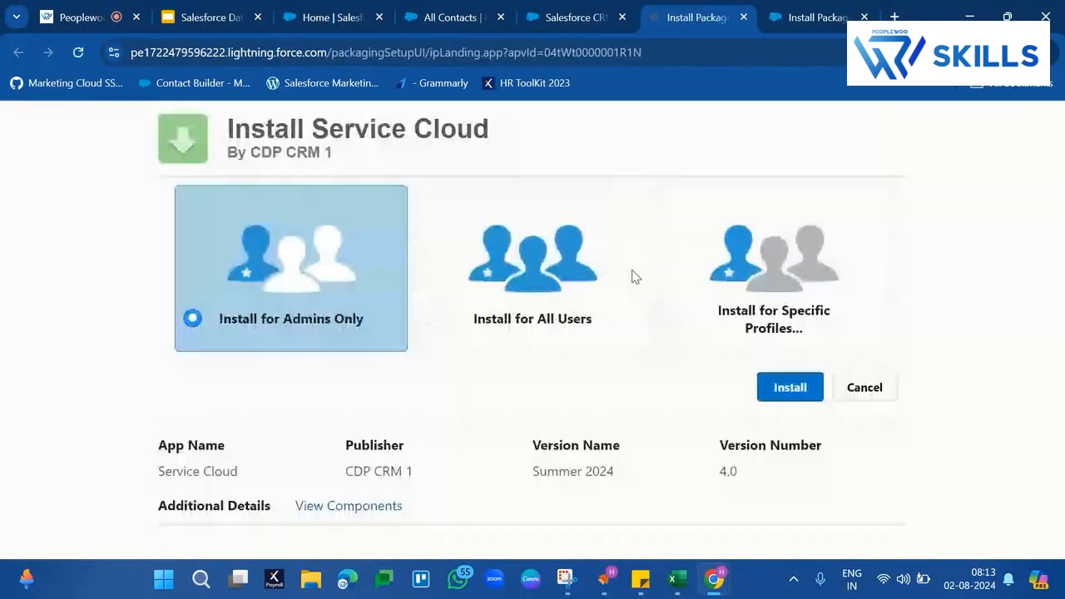
{"action": "left_click", "coordinate": [573, 291]}
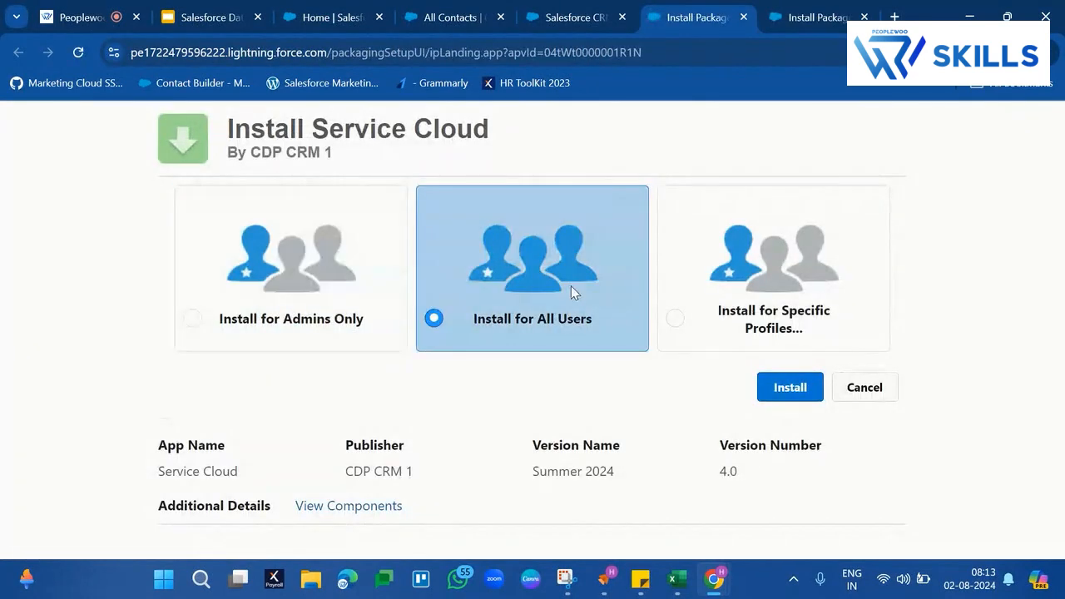
{"action": "left_click", "coordinate": [775, 390]}
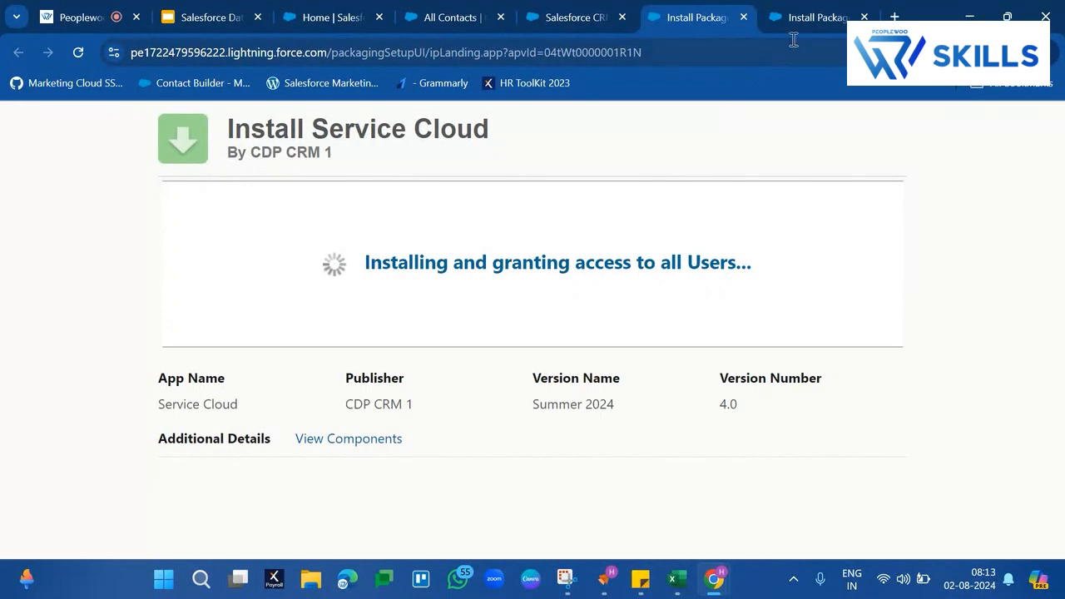
- Check the installation status of the Sales Cloud and Service Cloud packages and close both install pages
{"action": "left_click", "coordinate": [811, 18]}
{"action": "triple_click", "coordinate": [314, 244]}
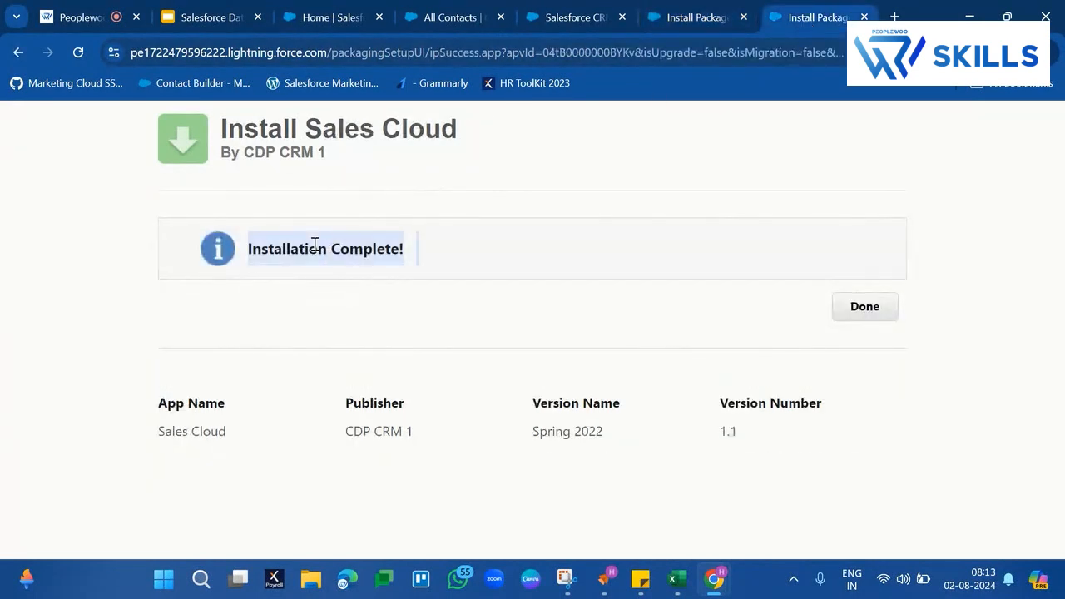
{"action": "left_click", "coordinate": [667, 25]}
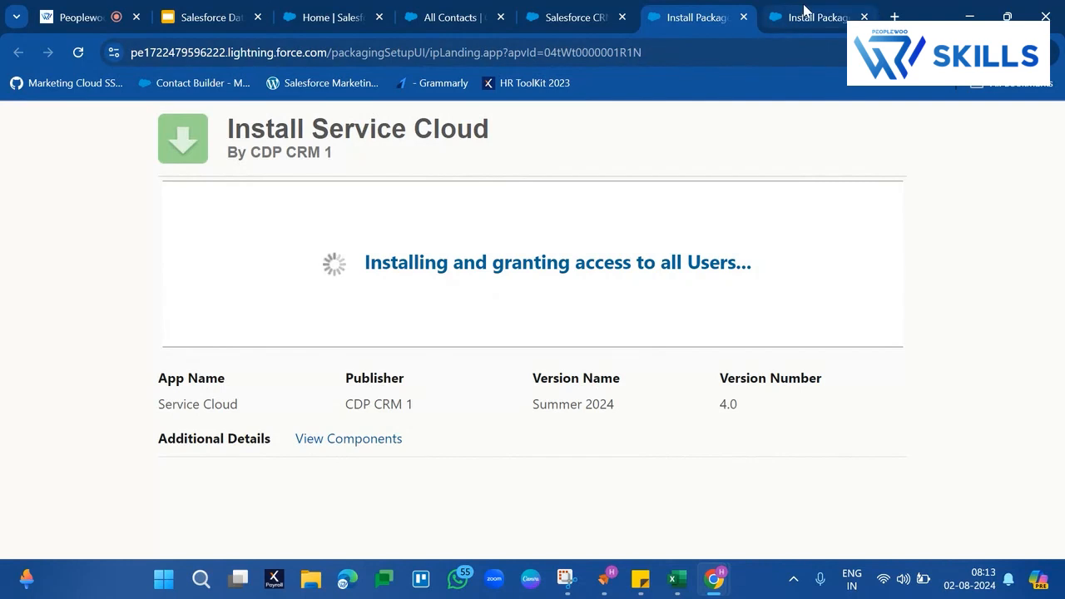
{"action": "left_click", "coordinate": [805, 12]}
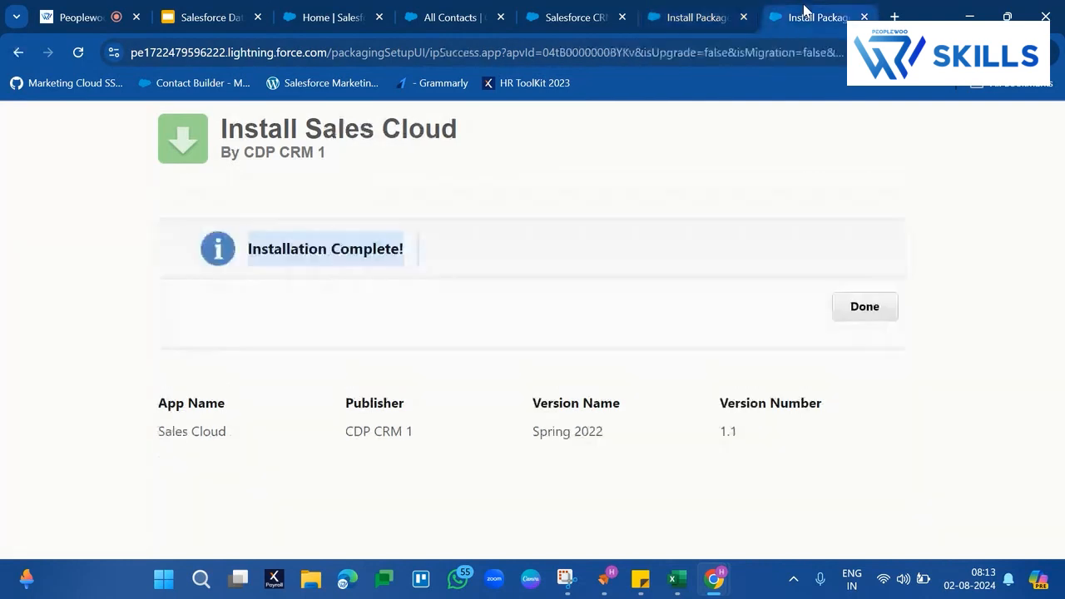
{"action": "left_click", "coordinate": [865, 16]}
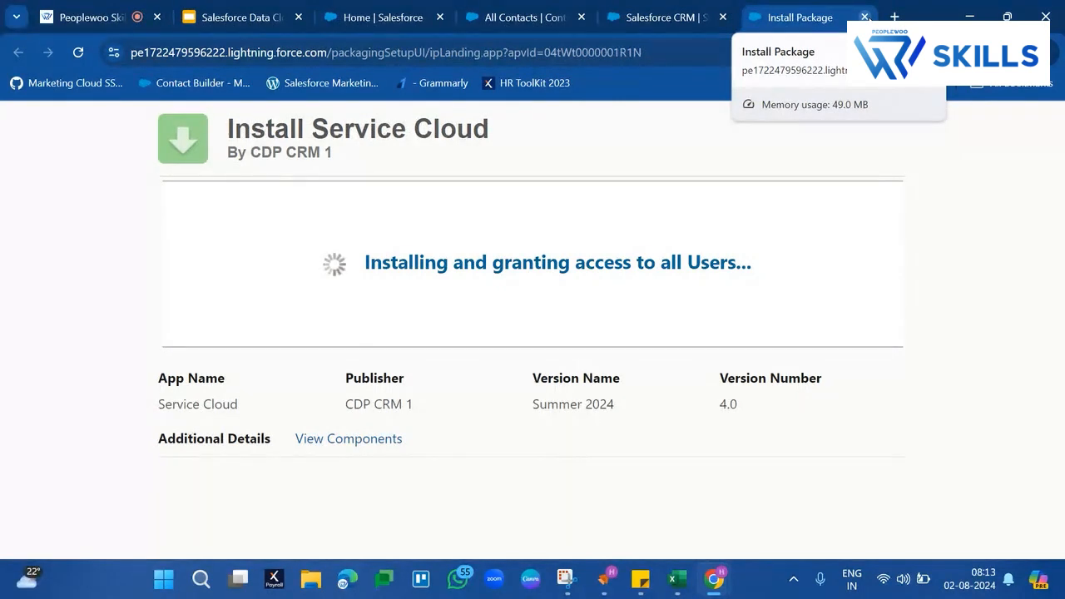
{"action": "left_click", "coordinate": [865, 17]}
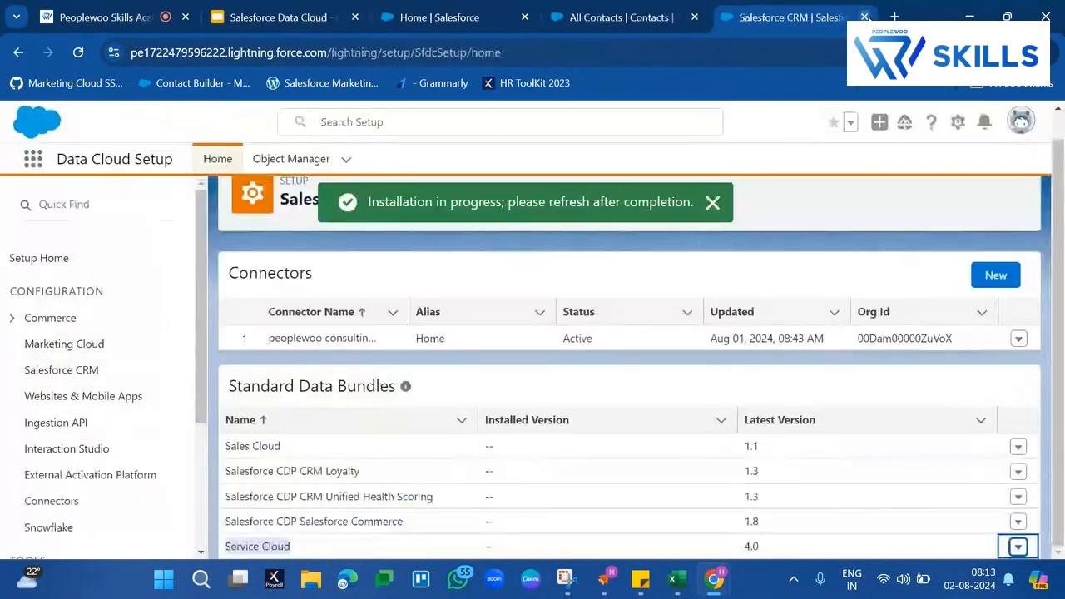
- Switch to the Data Cloud app and show the All Data Streams list view
{"action": "left_click", "coordinate": [33, 159]}
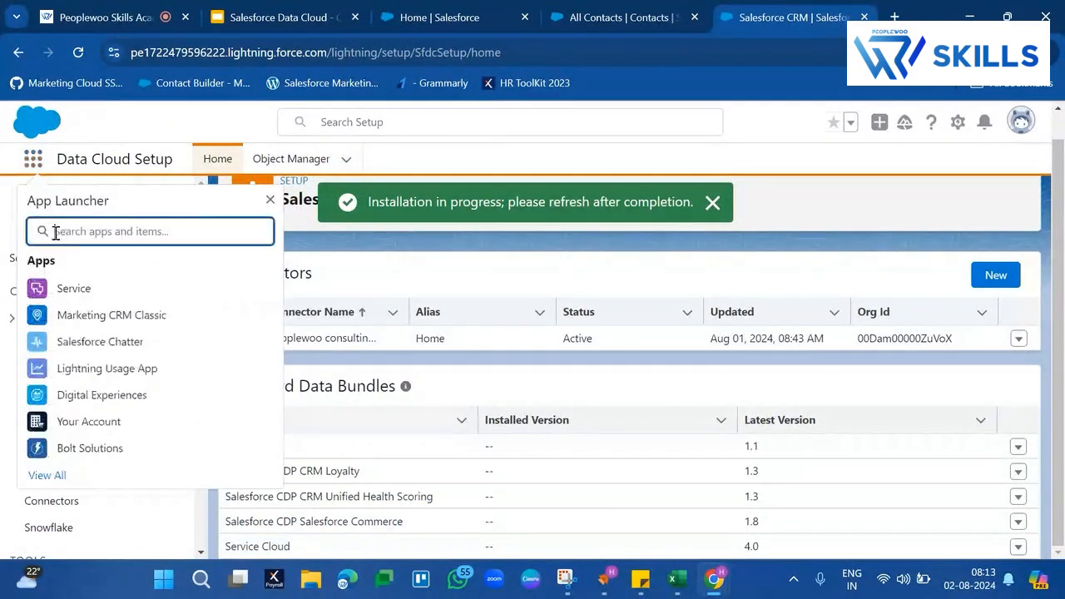
{"action": "type", "text": "Data"}
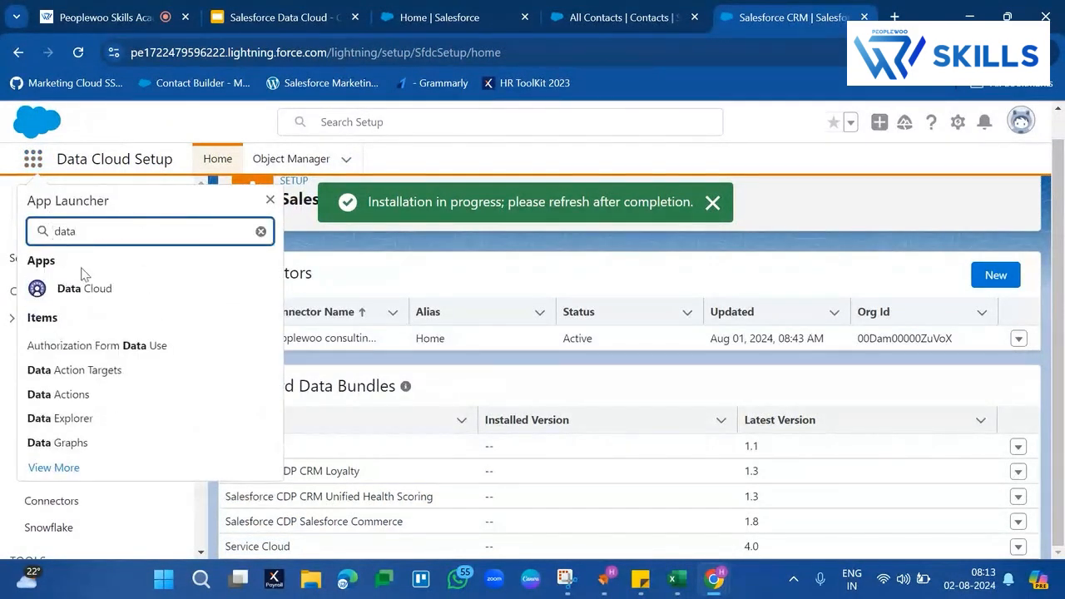
{"action": "left_click", "coordinate": [86, 289]}
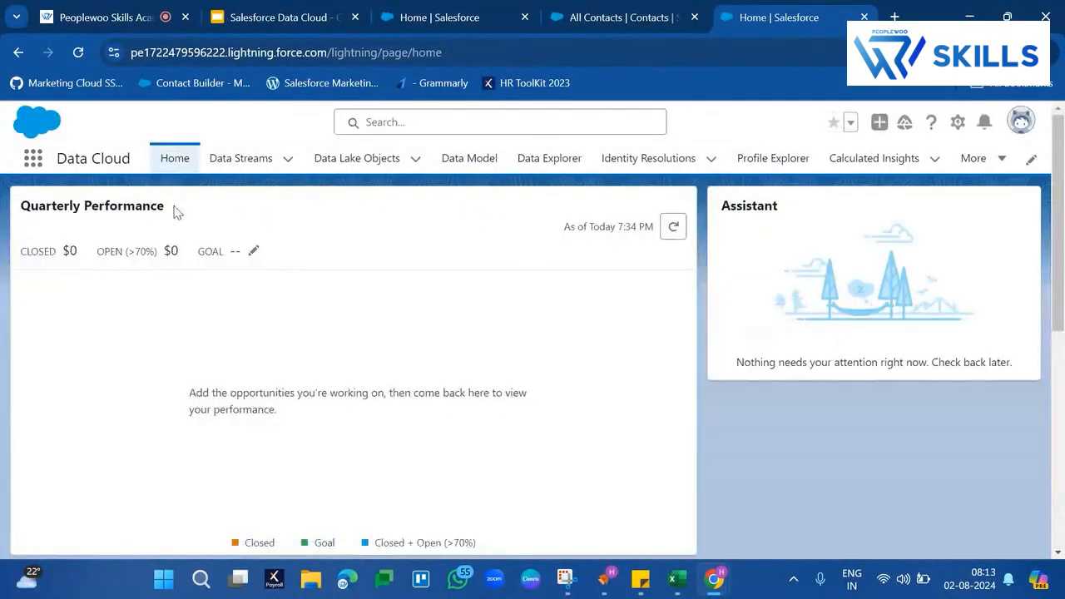
{"action": "left_click", "coordinate": [237, 160]}
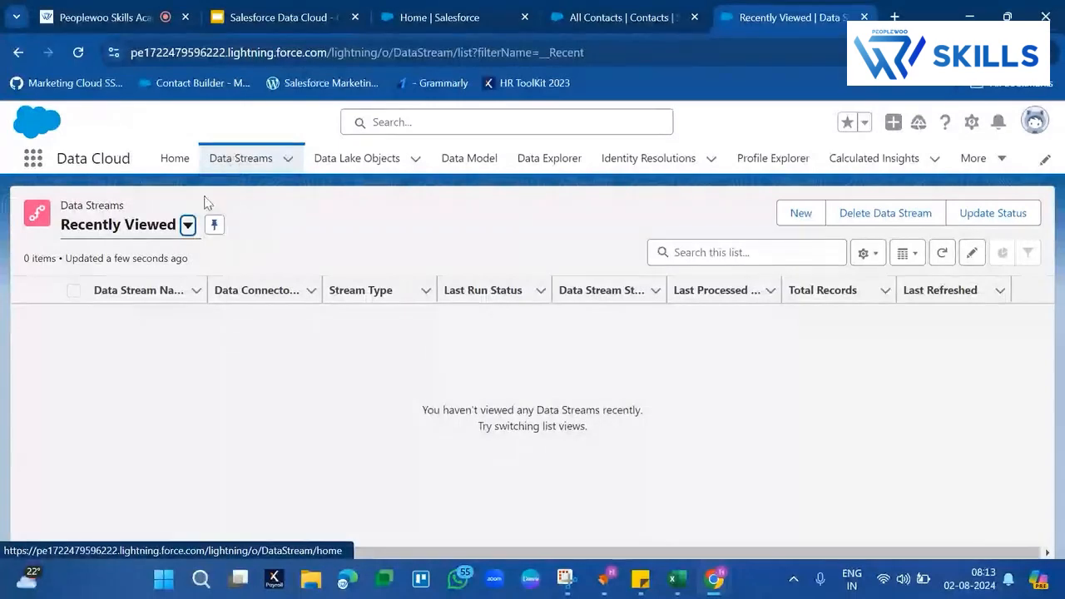
{"action": "left_click", "coordinate": [188, 225]}
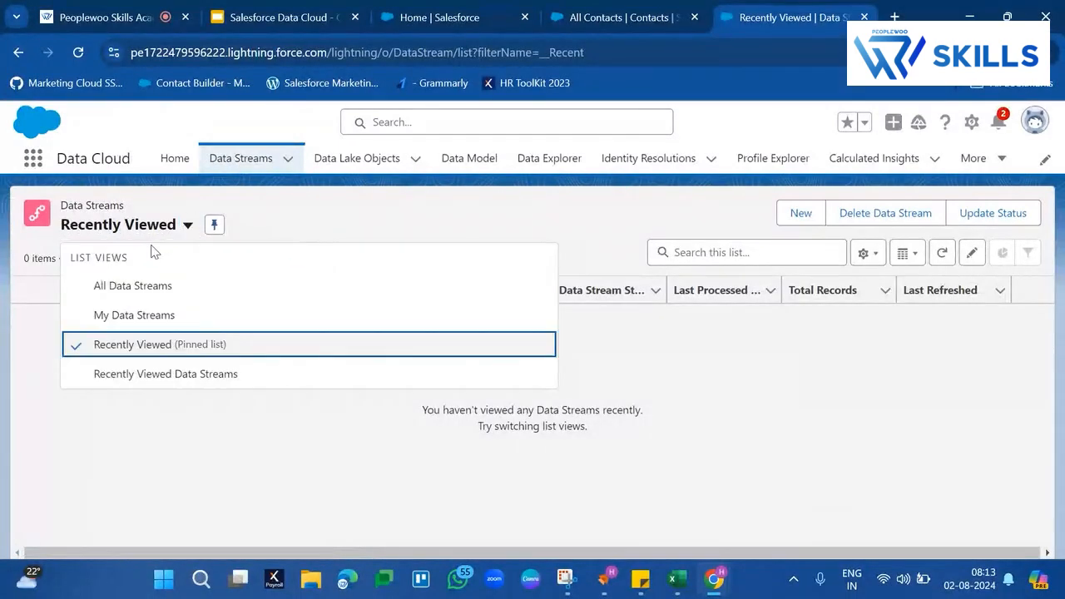
{"action": "left_click", "coordinate": [131, 285]}
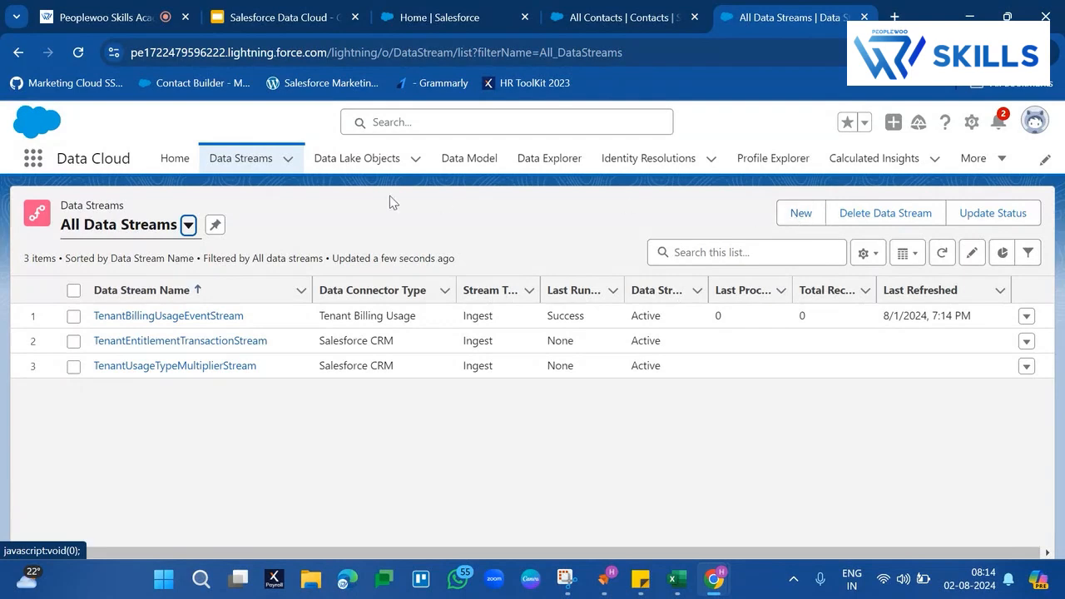
- Start a new data stream and choose Salesforce CRM as its connected source
{"action": "left_click", "coordinate": [804, 215]}
{"action": "left_click", "coordinate": [804, 215]}
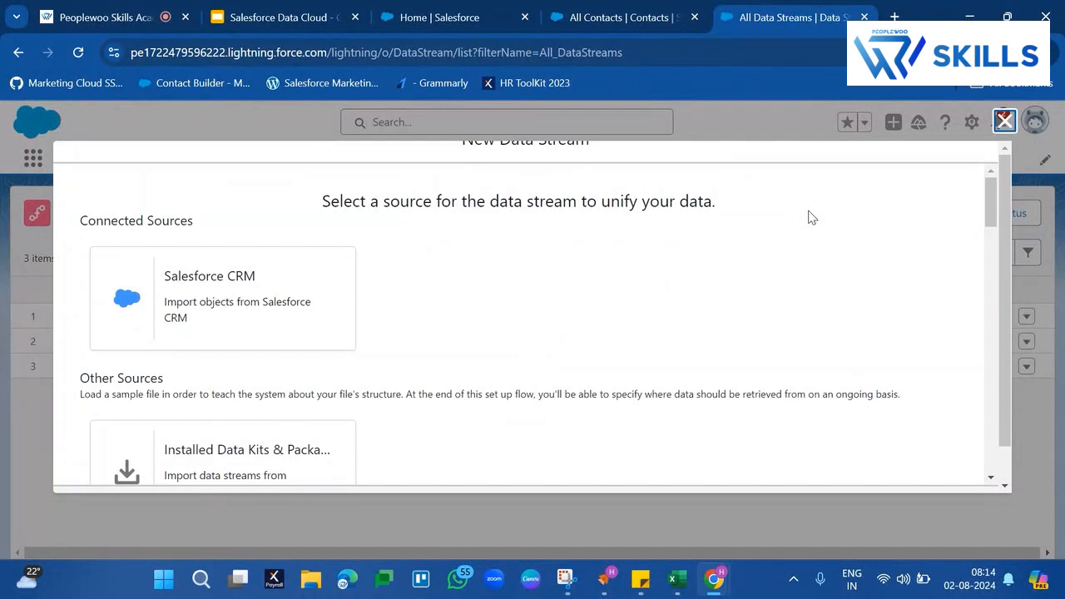
{"action": "left_click", "coordinate": [265, 303]}
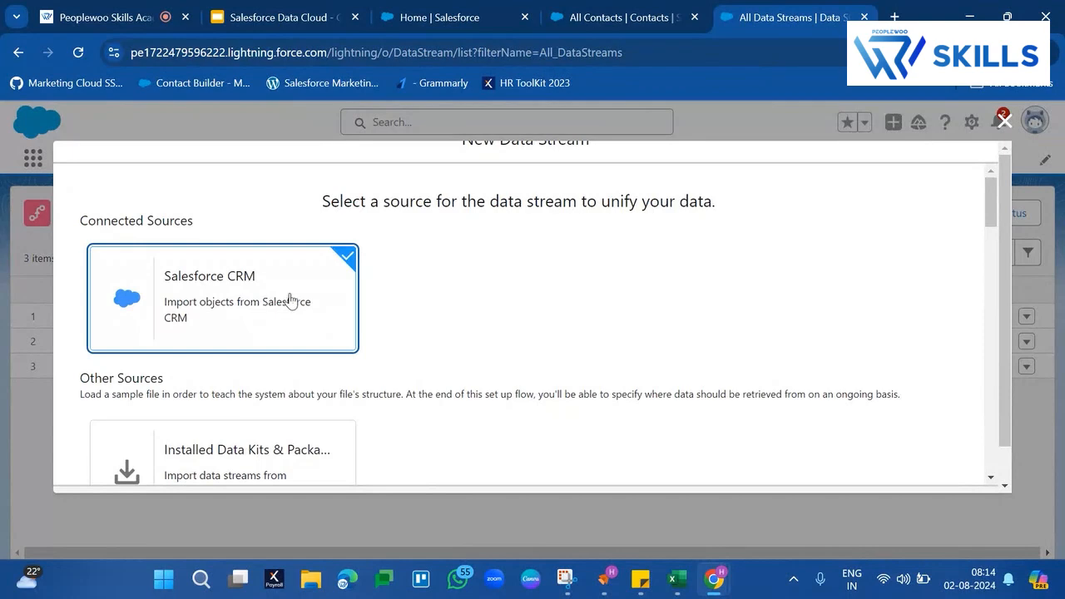
- Browse the other available data stream sources, including the MuleSoft Anypoint Exchange connectors
{"action": "scroll", "coordinate": [603, 353], "scroll_direction": "down", "scroll_amount": 7}
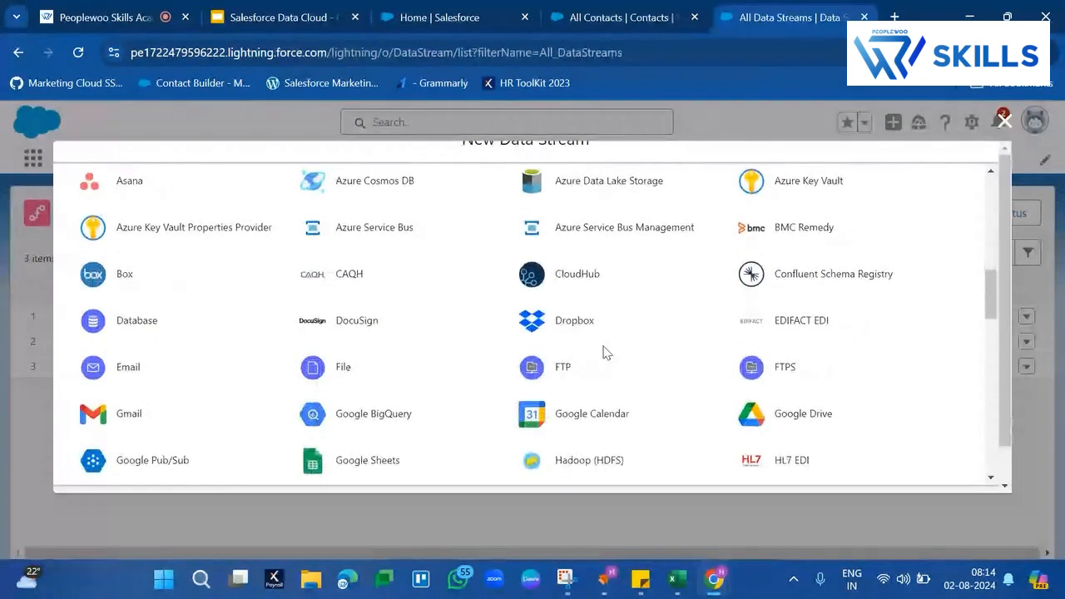
{"action": "scroll", "coordinate": [603, 353], "scroll_direction": "up", "scroll_amount": 3}
{"action": "scroll", "coordinate": [603, 353], "scroll_direction": "up", "scroll_amount": 1}
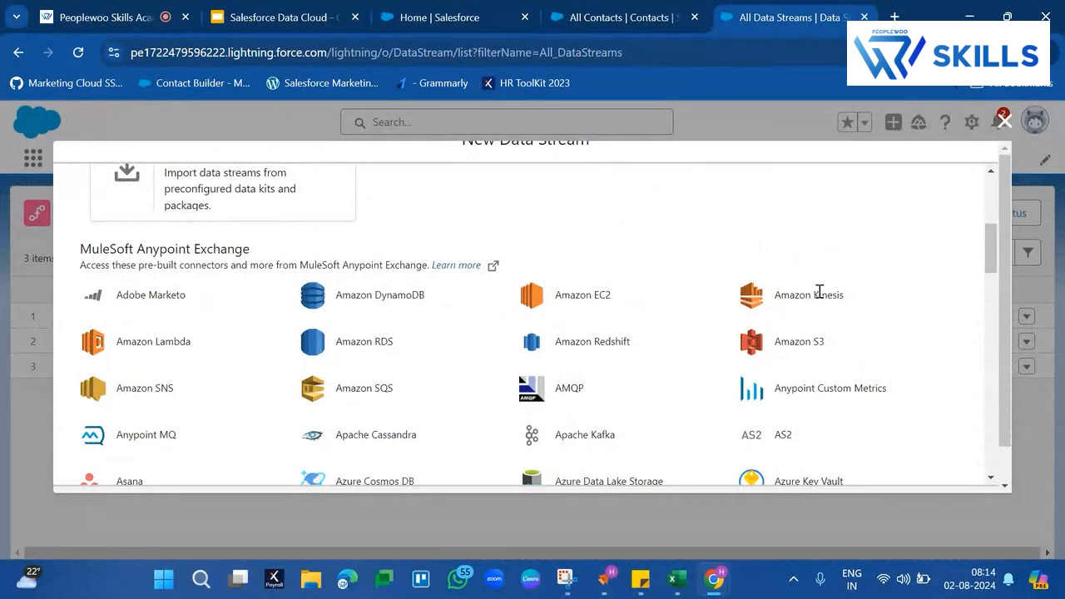
{"action": "scroll", "coordinate": [325, 356], "scroll_direction": "down", "scroll_amount": 5}
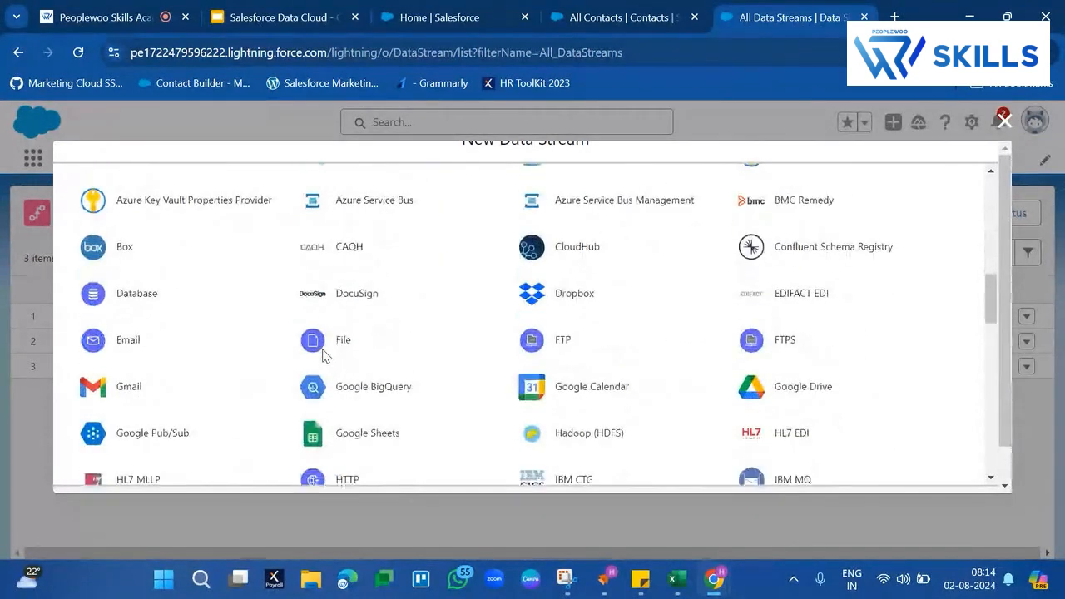
{"action": "scroll", "coordinate": [324, 356], "scroll_direction": "down", "scroll_amount": 14}
{"action": "scroll", "coordinate": [325, 356], "scroll_direction": "up", "scroll_amount": 12}
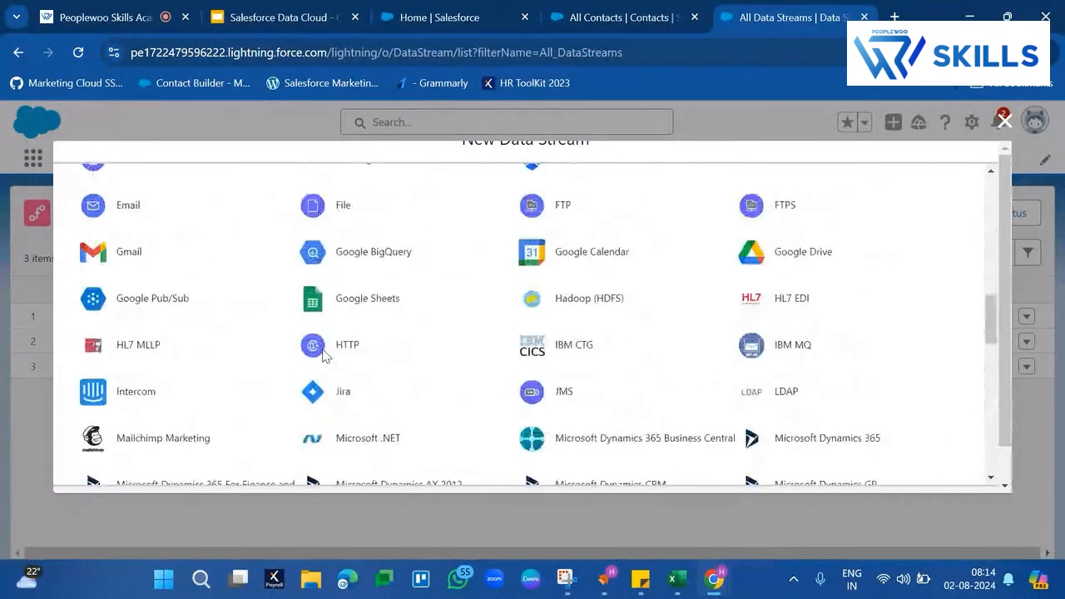
{"action": "scroll", "coordinate": [324, 357], "scroll_direction": "up", "scroll_amount": 10}
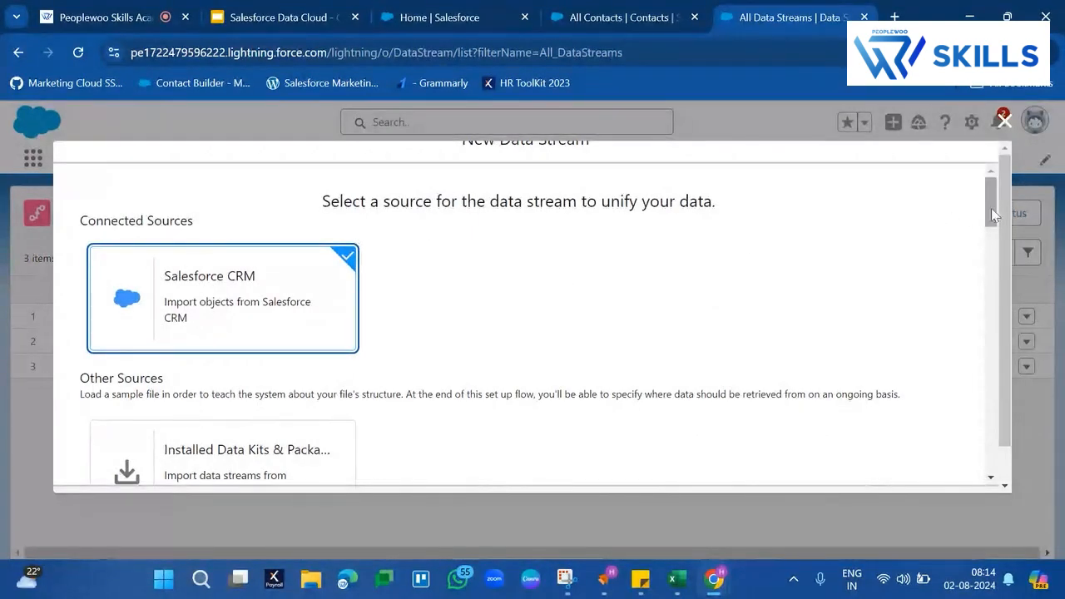
{"action": "left_click_drag", "start_coordinate": [991, 208], "coordinate": [990, 454]}
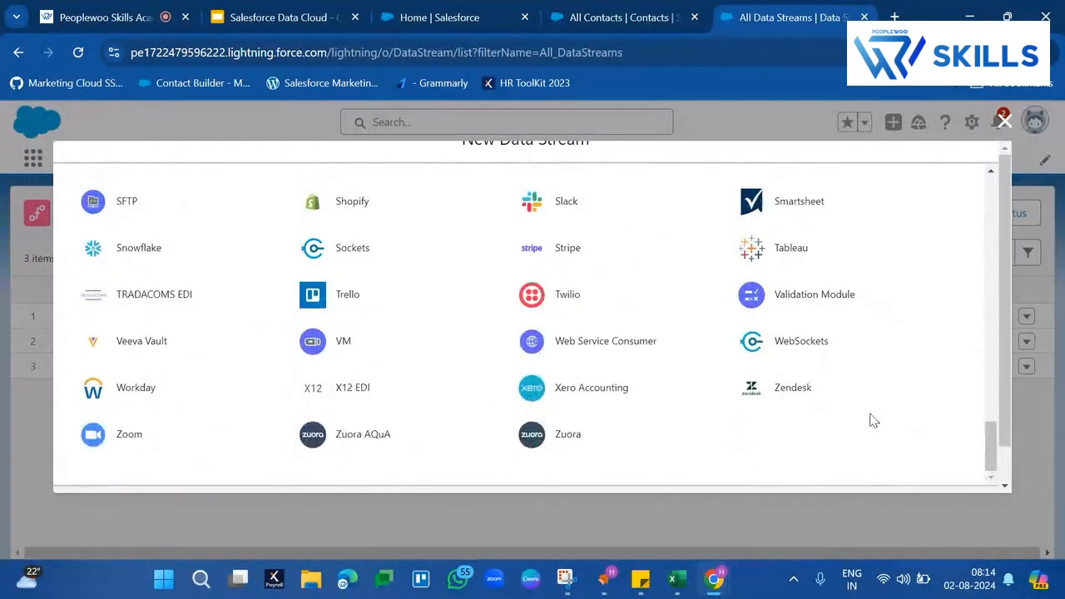
- Continue with the Salesforce CRM source, select the Sales standard data bundle, and proceed to its field selection
{"action": "left_click", "coordinate": [978, 471]}
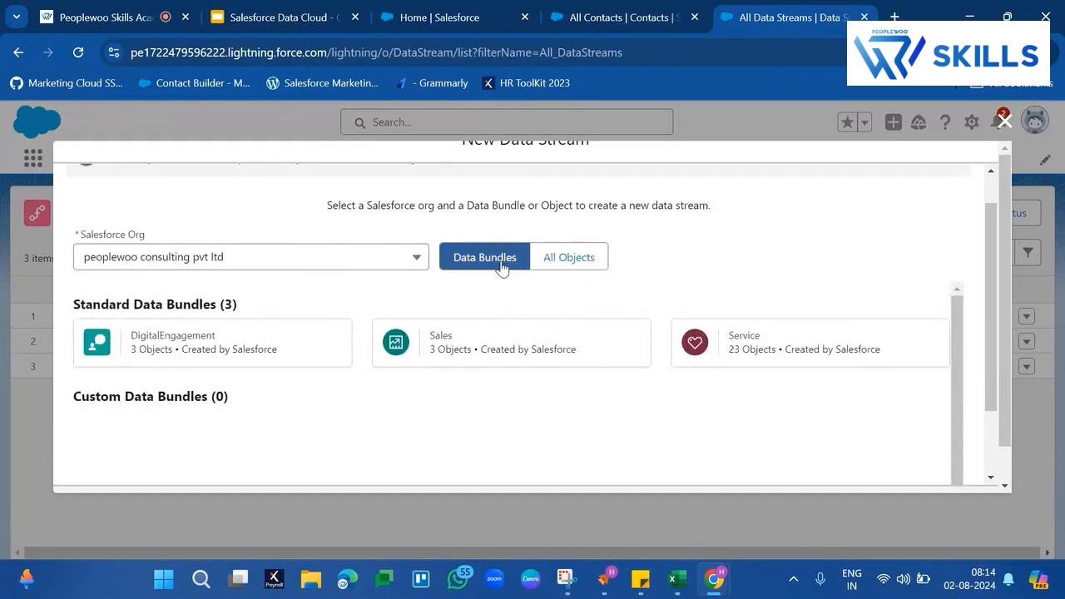
{"action": "left_click", "coordinate": [563, 263]}
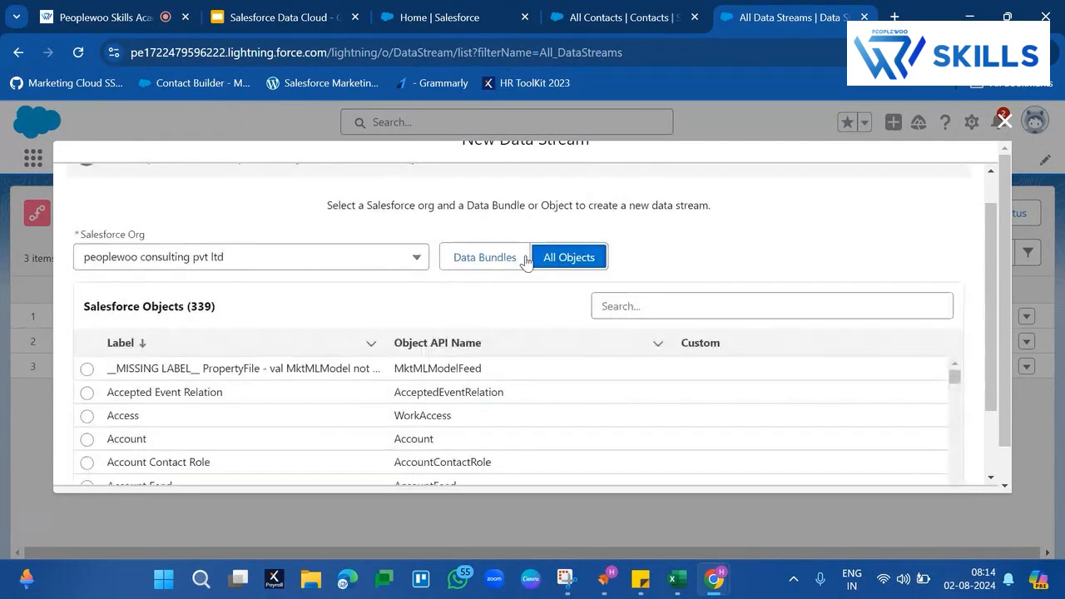
{"action": "left_click", "coordinate": [524, 260]}
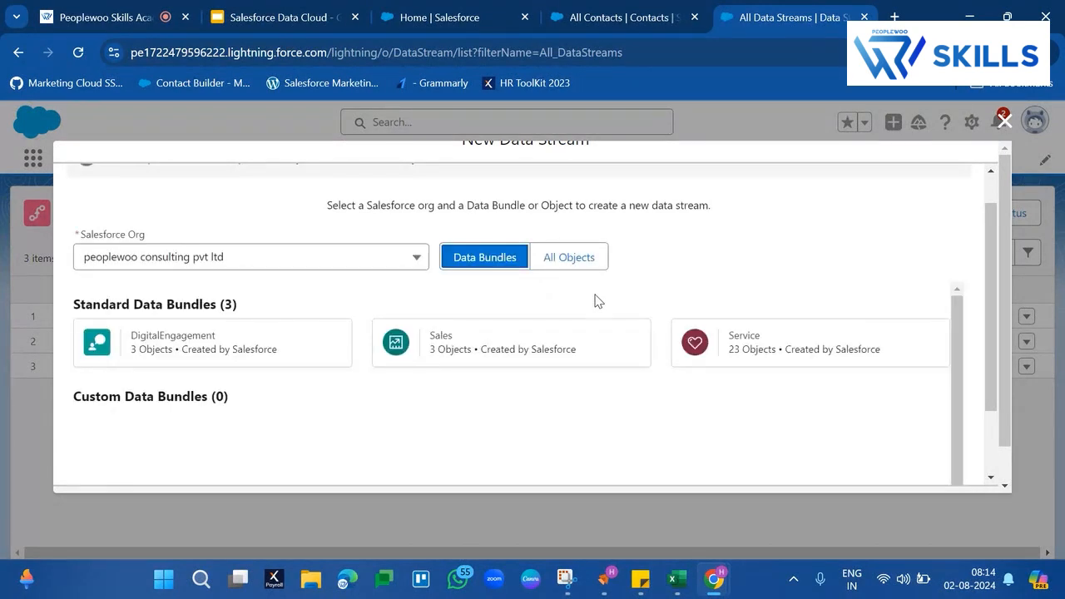
{"action": "left_click", "coordinate": [461, 353]}
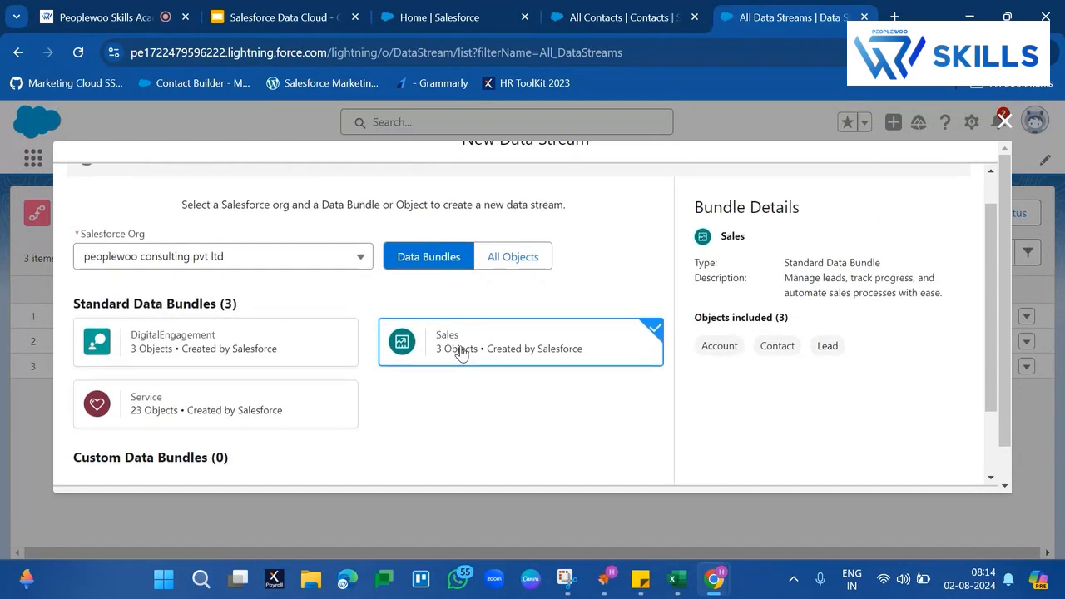
{"action": "scroll", "coordinate": [464, 353], "scroll_direction": "down", "scroll_amount": 1}
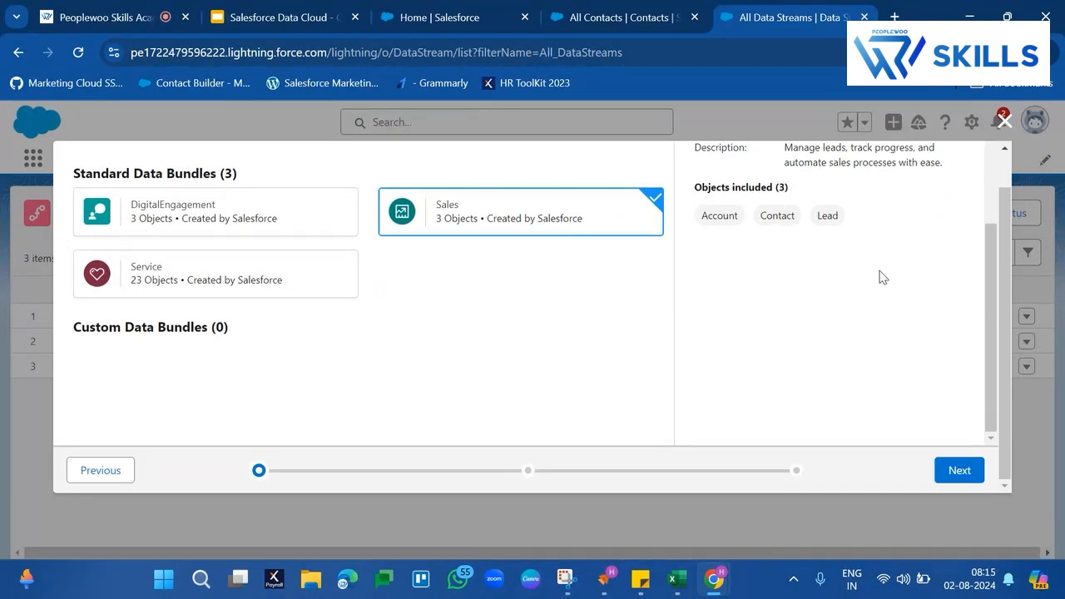
{"action": "left_click", "coordinate": [957, 479]}
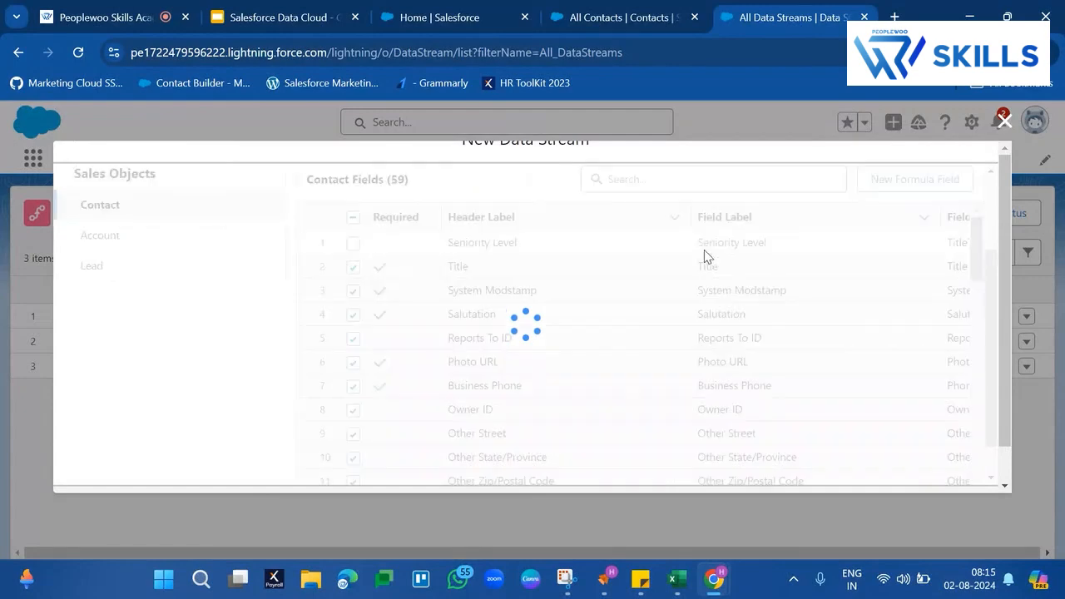
- Review the preselected and required fields of the Contact, Account and Lead objects in the Sales bundle
{"action": "scroll", "coordinate": [506, 319], "scroll_direction": "down", "scroll_amount": 3}
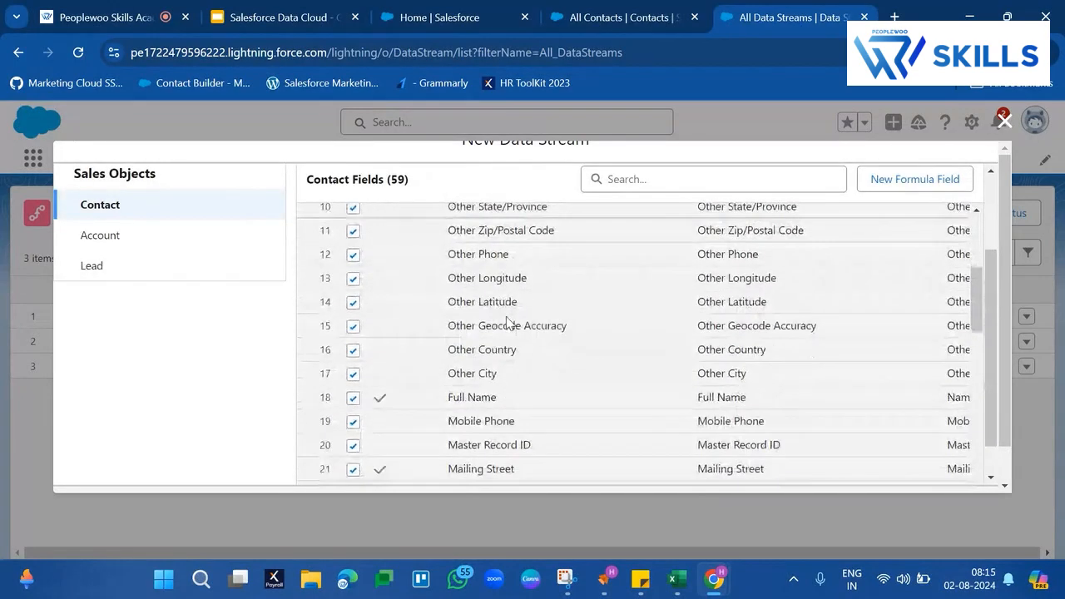
{"action": "scroll", "coordinate": [507, 318], "scroll_direction": "up", "scroll_amount": 3}
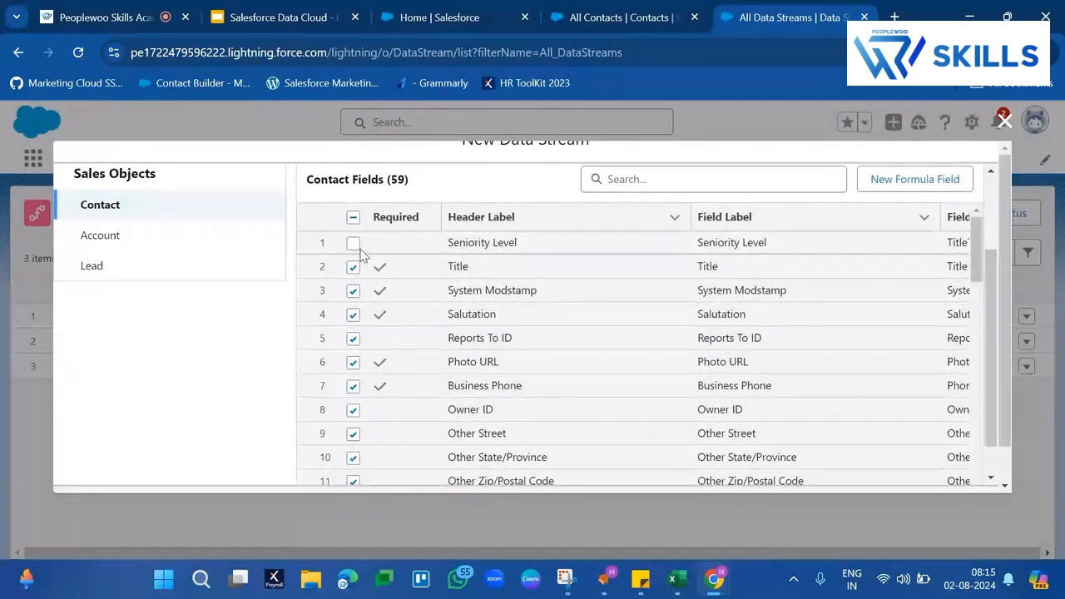
{"action": "scroll", "coordinate": [446, 379], "scroll_direction": "down", "scroll_amount": 10}
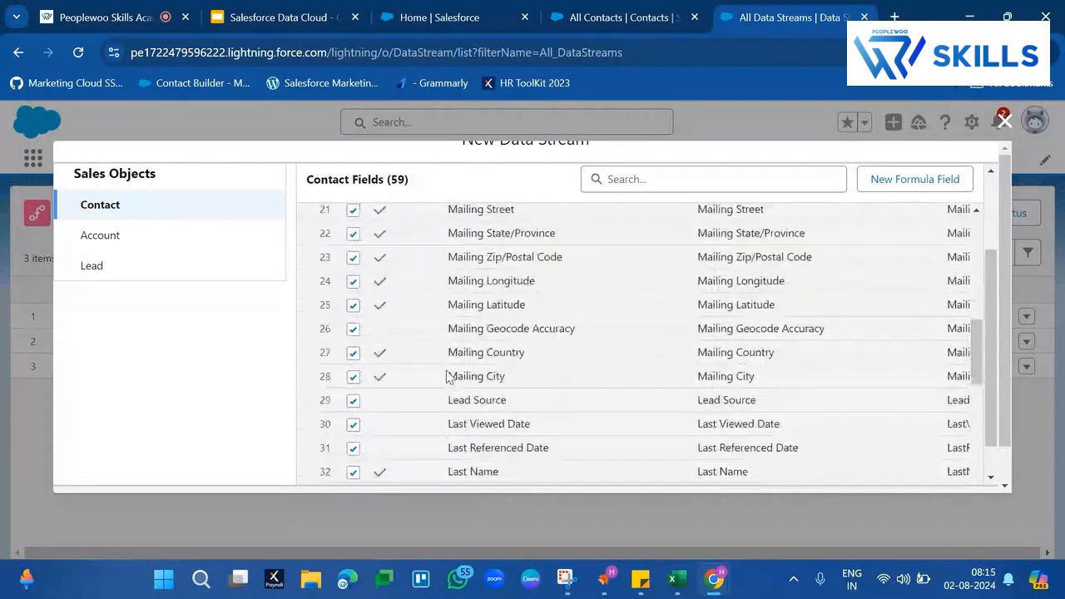
{"action": "scroll", "coordinate": [447, 377], "scroll_direction": "down", "scroll_amount": 5}
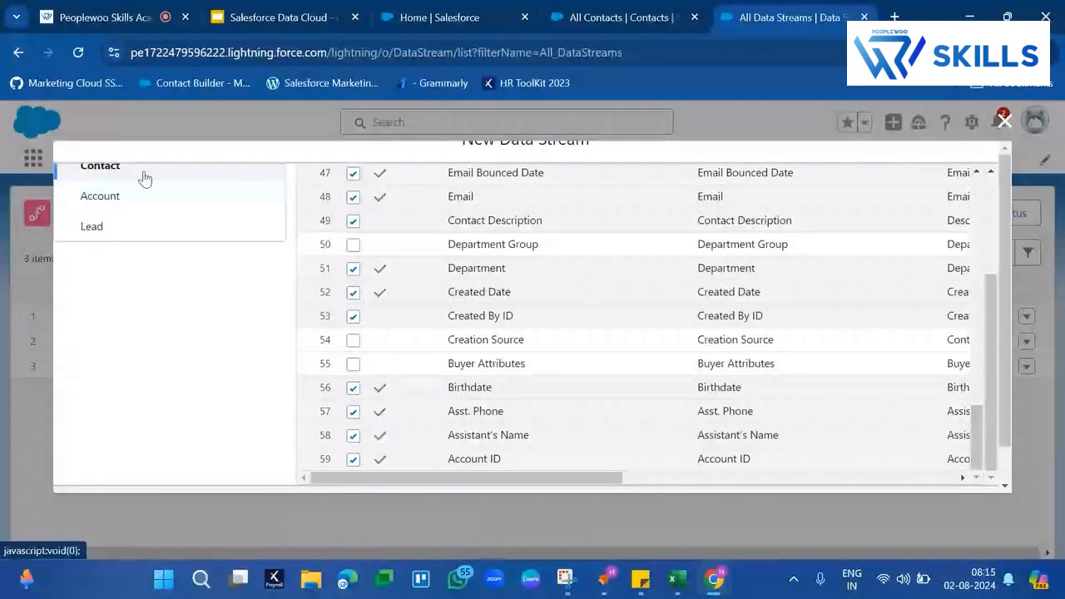
{"action": "left_click", "coordinate": [100, 195]}
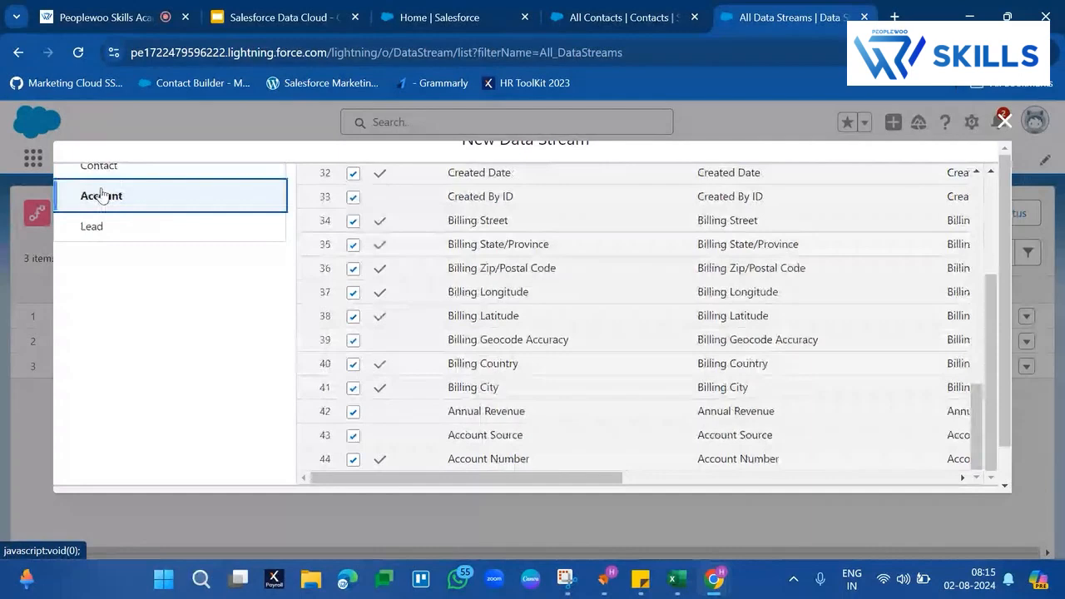
{"action": "scroll", "coordinate": [350, 285], "scroll_direction": "down", "scroll_amount": 1}
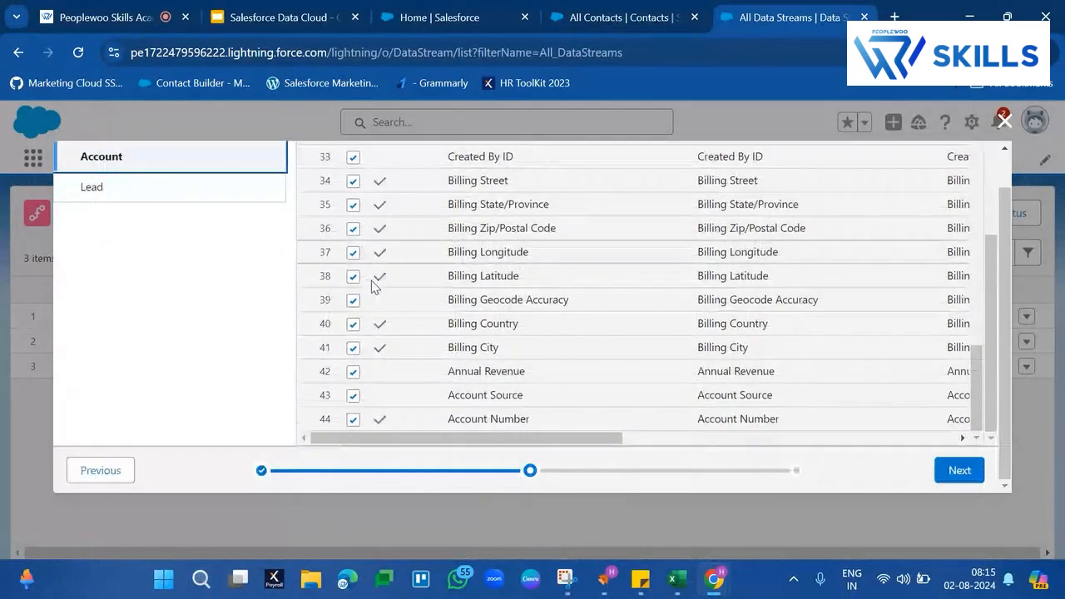
{"action": "left_click", "coordinate": [162, 197]}
{"action": "scroll", "coordinate": [416, 228], "scroll_direction": "up", "scroll_amount": 3}
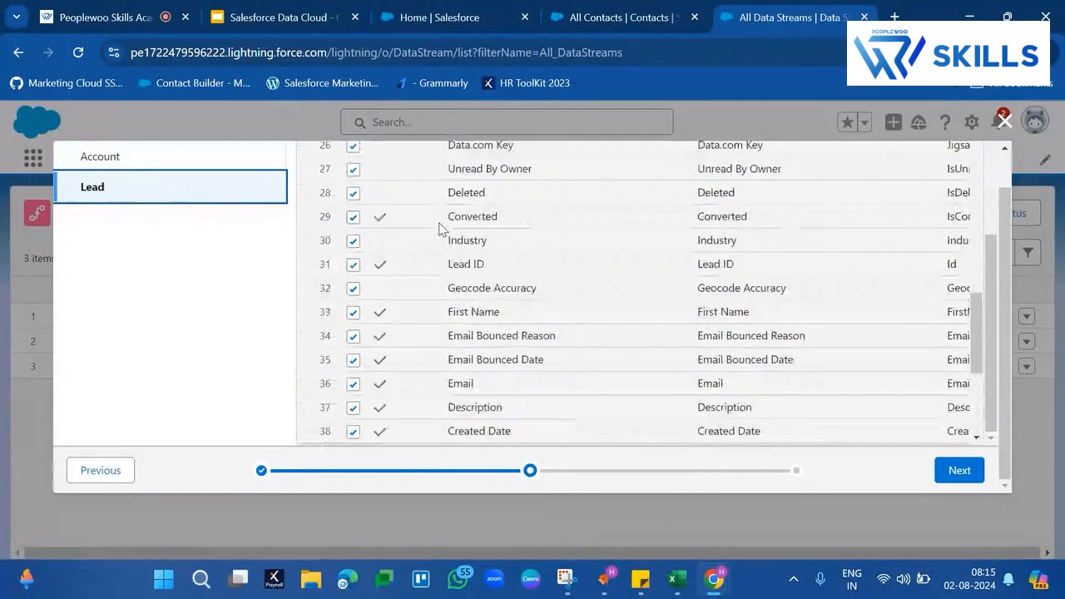
{"action": "scroll", "coordinate": [439, 228], "scroll_direction": "up", "scroll_amount": 9}
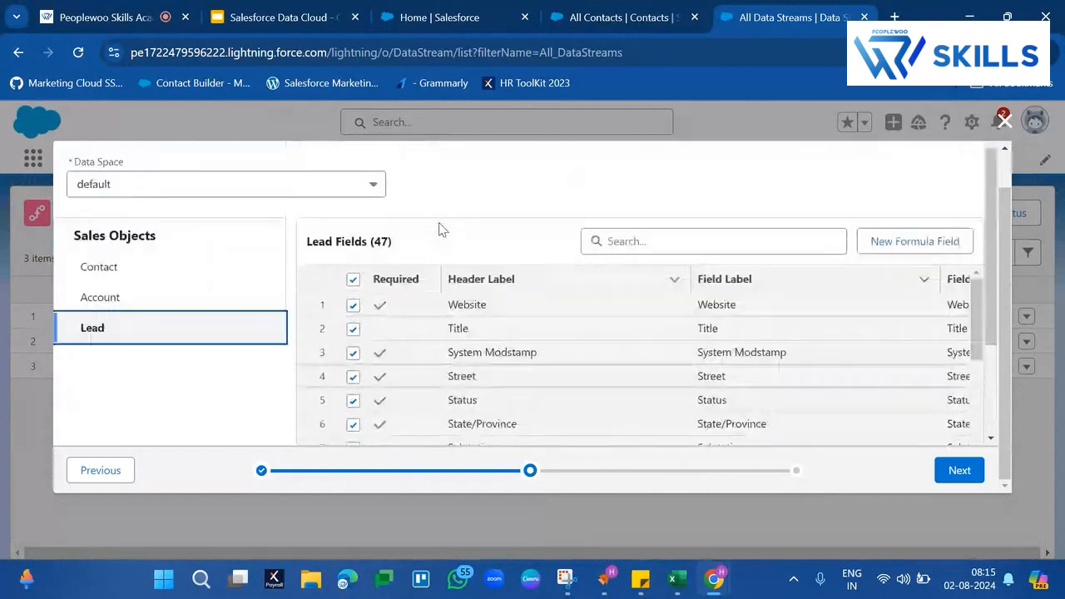
{"action": "scroll", "coordinate": [441, 229], "scroll_direction": "up", "scroll_amount": 1}
- Try to deselect the Lead object's required Website field, and toggle its optional Title field off and back on
{"action": "left_click", "coordinate": [360, 320]}
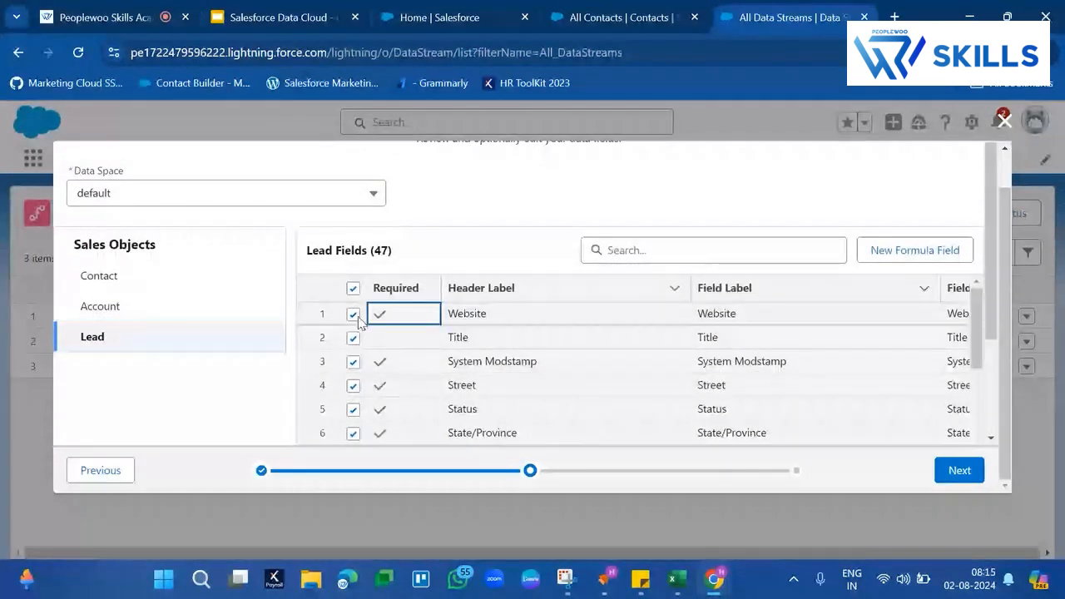
{"action": "left_click", "coordinate": [360, 321]}
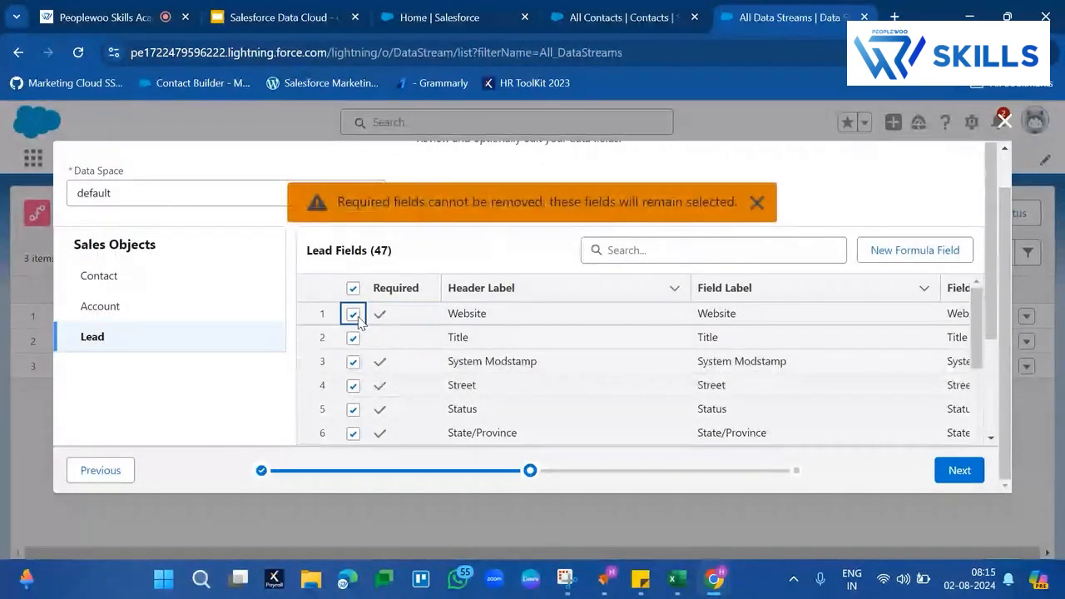
{"action": "left_click", "coordinate": [757, 203]}
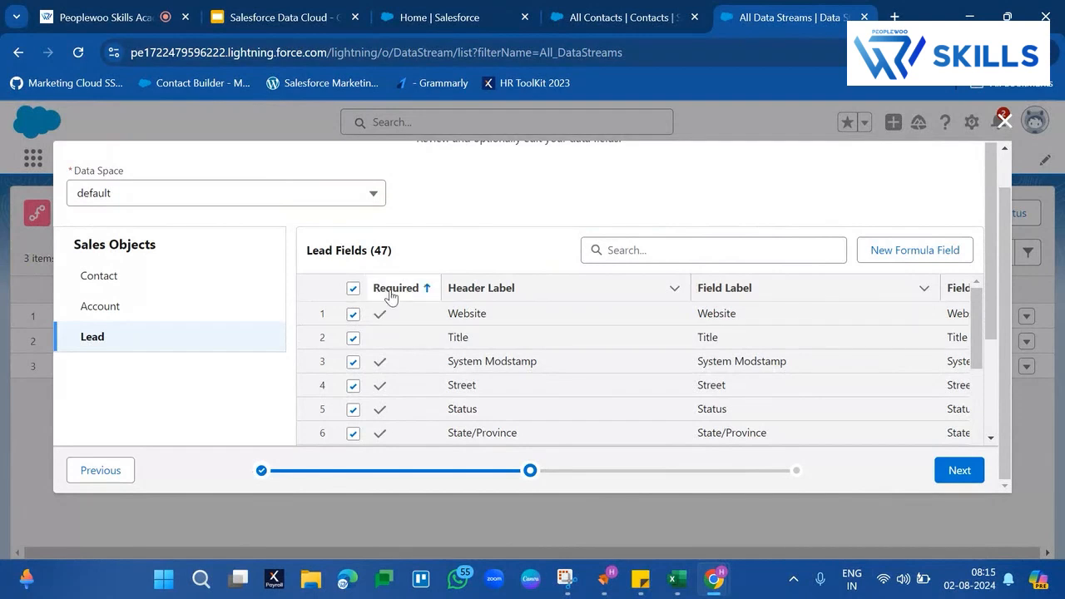
{"action": "left_click", "coordinate": [353, 314]}
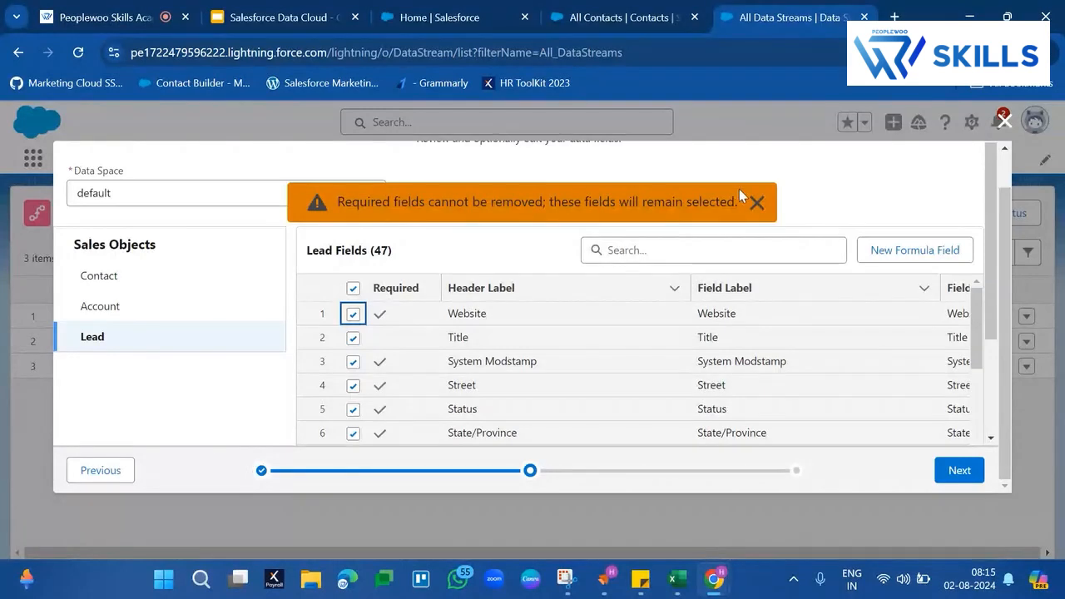
{"action": "left_click", "coordinate": [754, 208]}
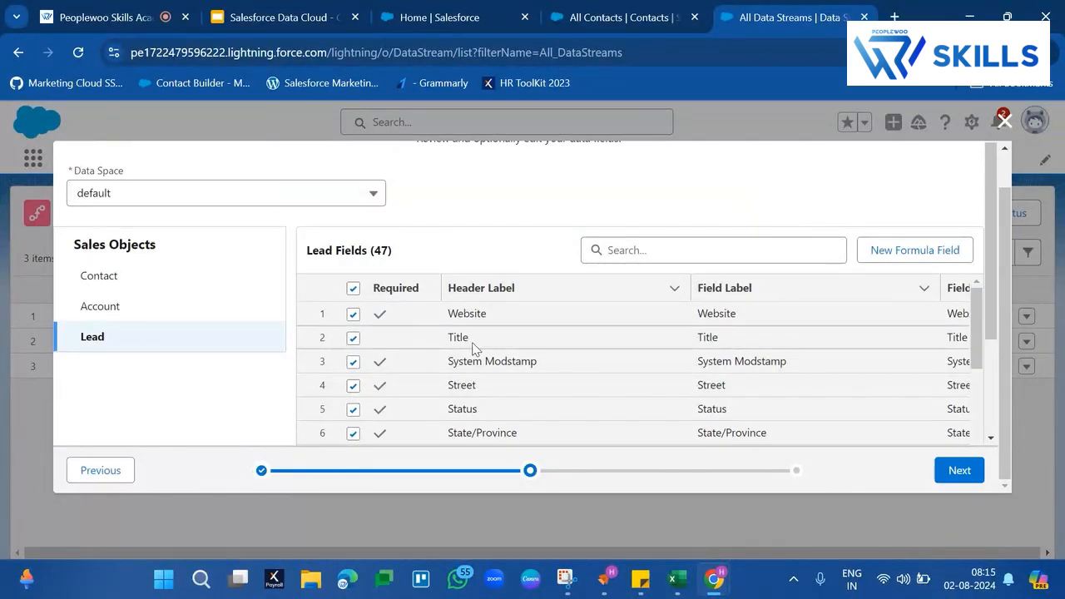
{"action": "left_click", "coordinate": [353, 339]}
{"action": "left_click", "coordinate": [353, 339]}
- Recheck the field lists of the Contact, Account and Lead objects in the Sales bundle
{"action": "left_click", "coordinate": [146, 271]}
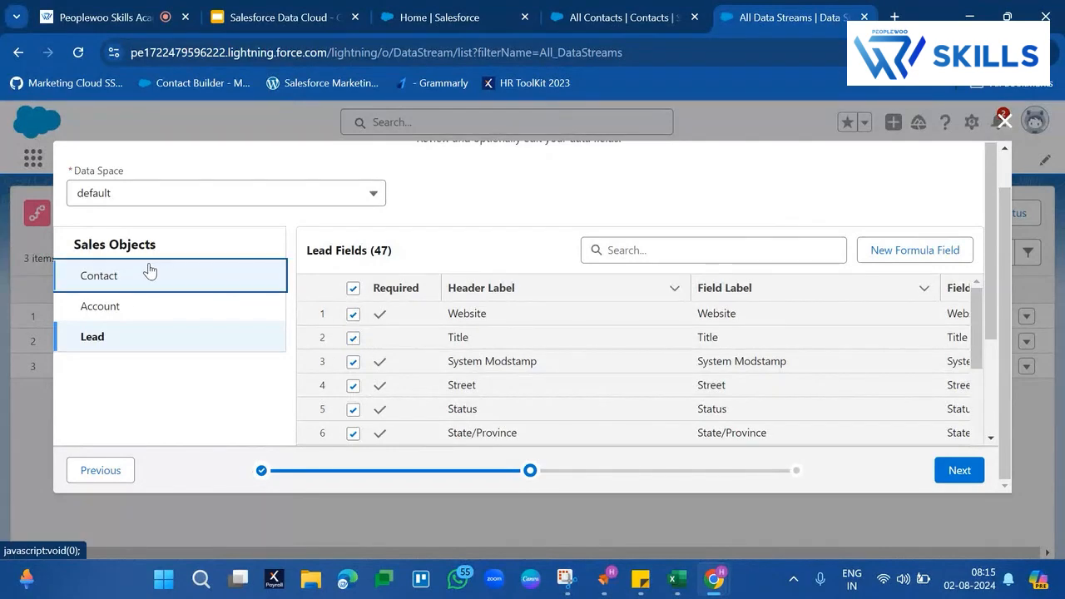
{"action": "left_click", "coordinate": [115, 314]}
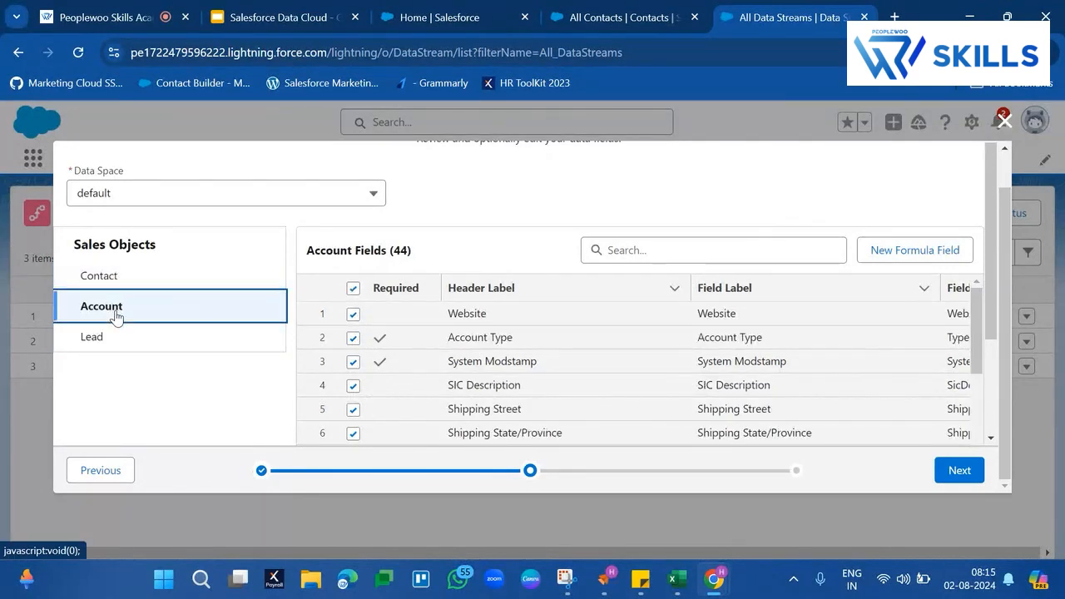
{"action": "left_click", "coordinate": [109, 342]}
{"action": "scroll", "coordinate": [542, 337], "scroll_direction": "down", "scroll_amount": 10}
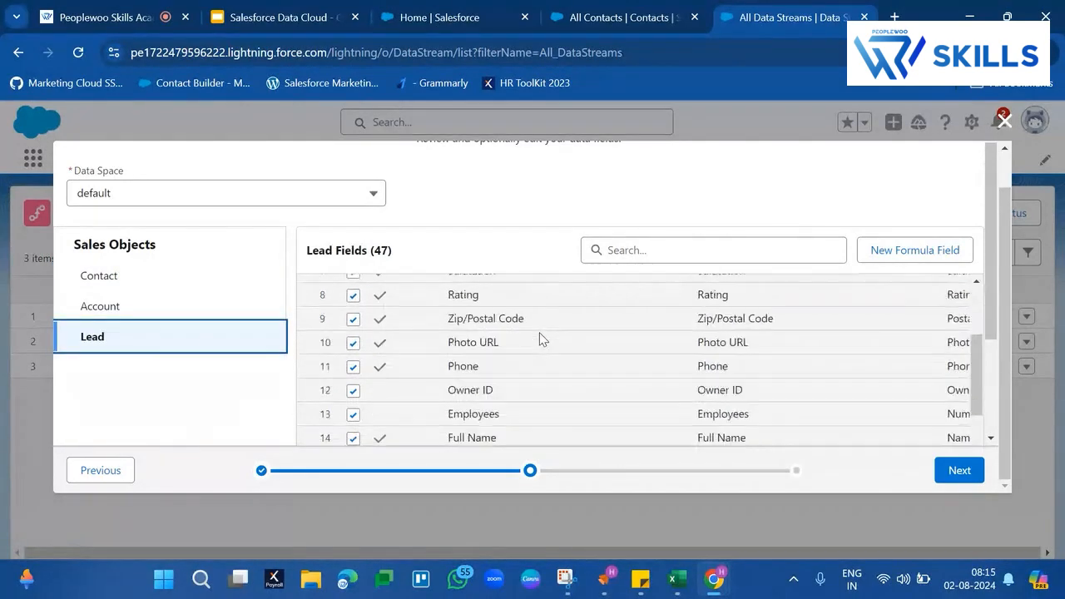
{"action": "scroll", "coordinate": [992, 299], "scroll_direction": "down", "scroll_amount": 5}
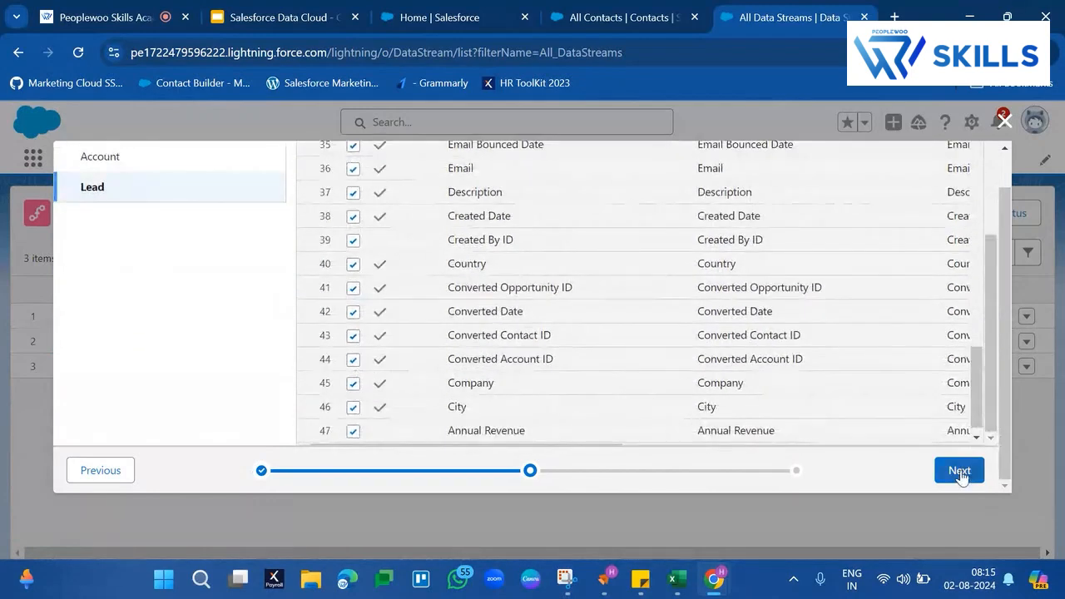
- Accept the selected fields and deploy the Sales bundle's Contact, Account and Lead data streams
{"action": "left_click", "coordinate": [960, 471]}
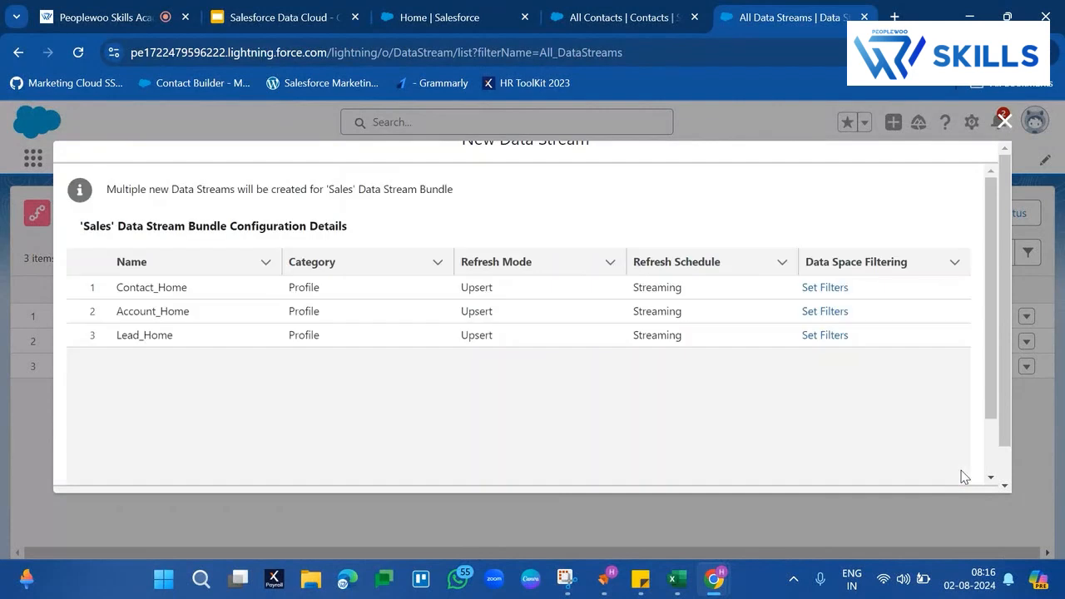
{"action": "scroll", "coordinate": [820, 411], "scroll_direction": "down", "scroll_amount": 3}
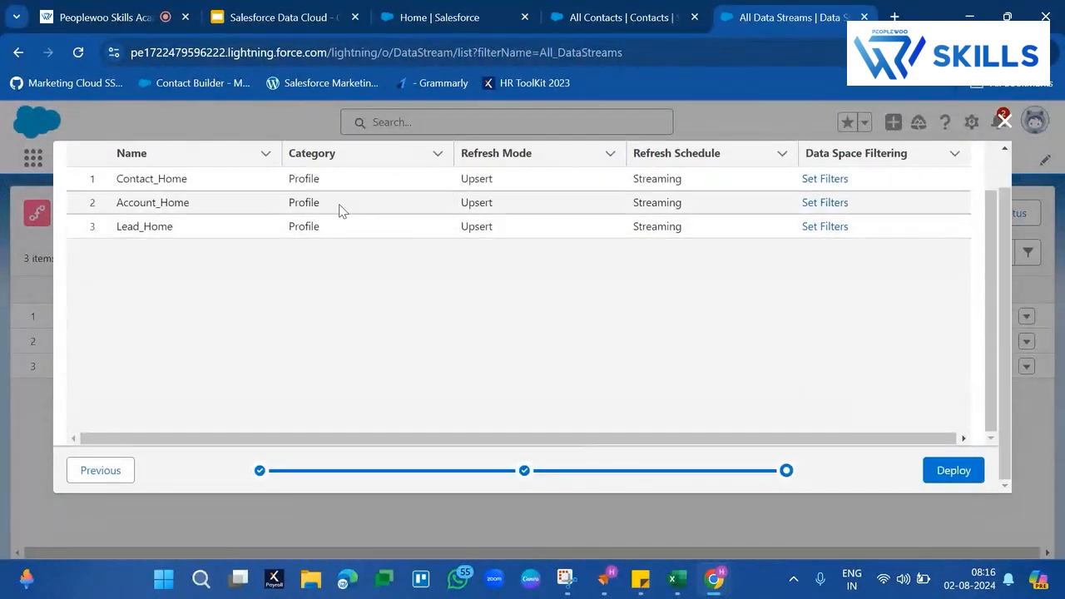
{"action": "left_click", "coordinate": [962, 472]}
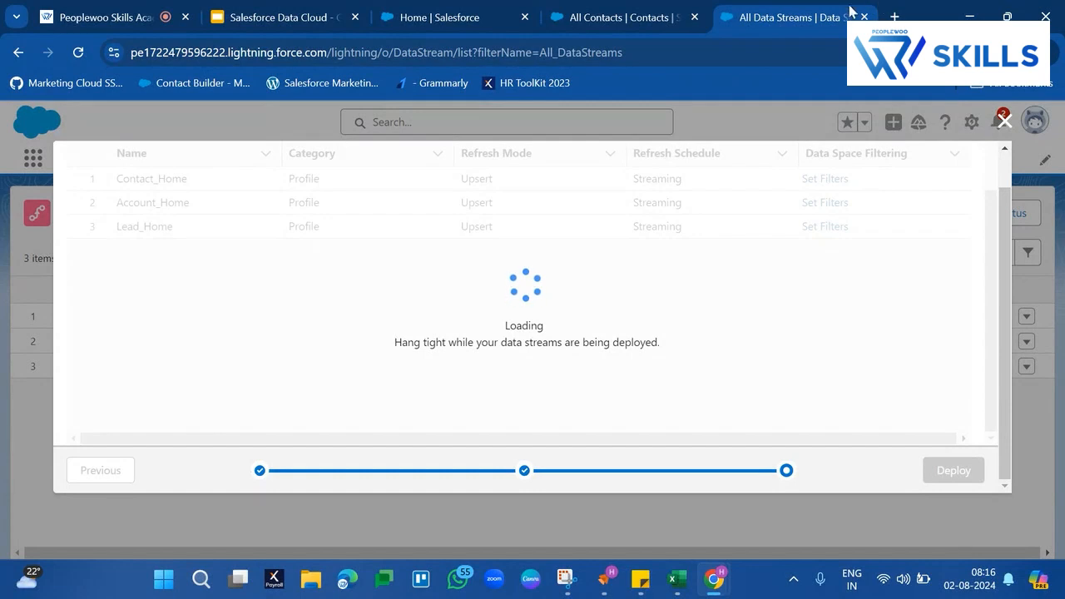
- Duplicate the data streams browser tab and start another new data stream there with Salesforce CRM as its source
{"action": "right_click", "coordinate": [819, 18]}
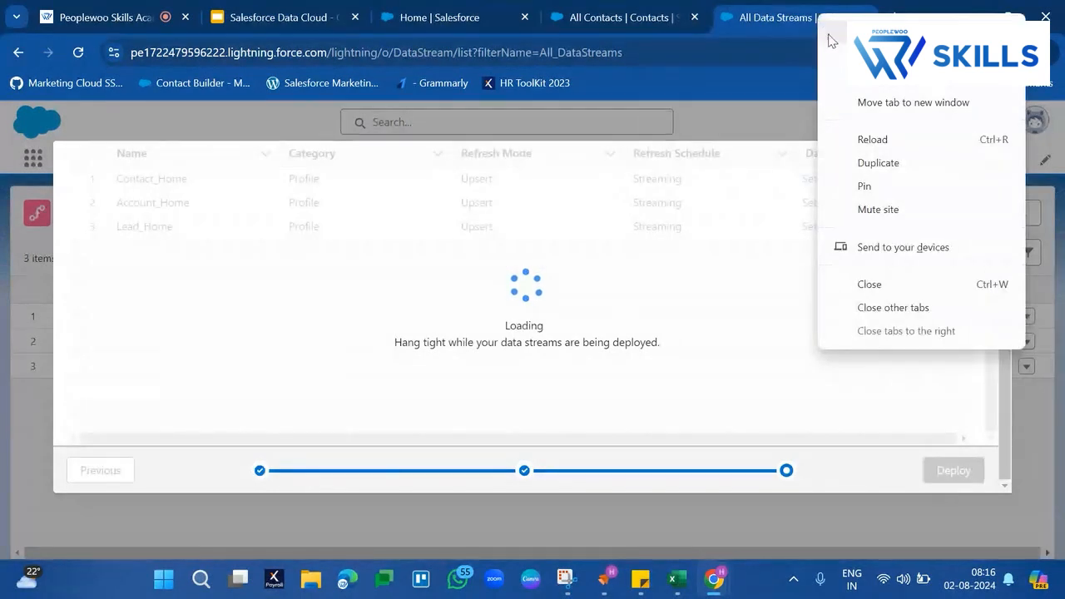
{"action": "left_click", "coordinate": [873, 166]}
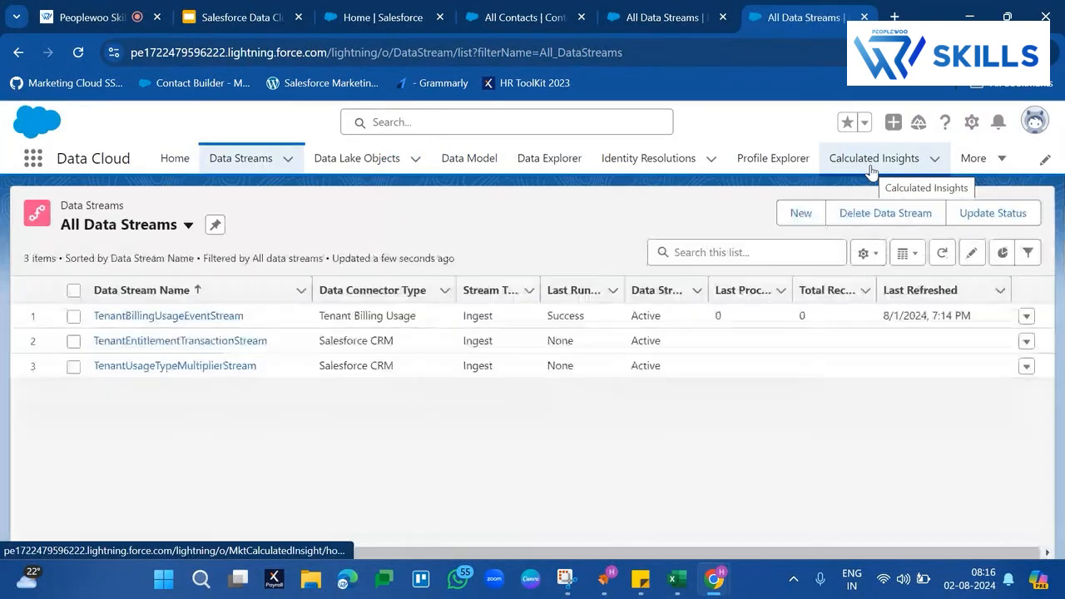
{"action": "left_click", "coordinate": [801, 214]}
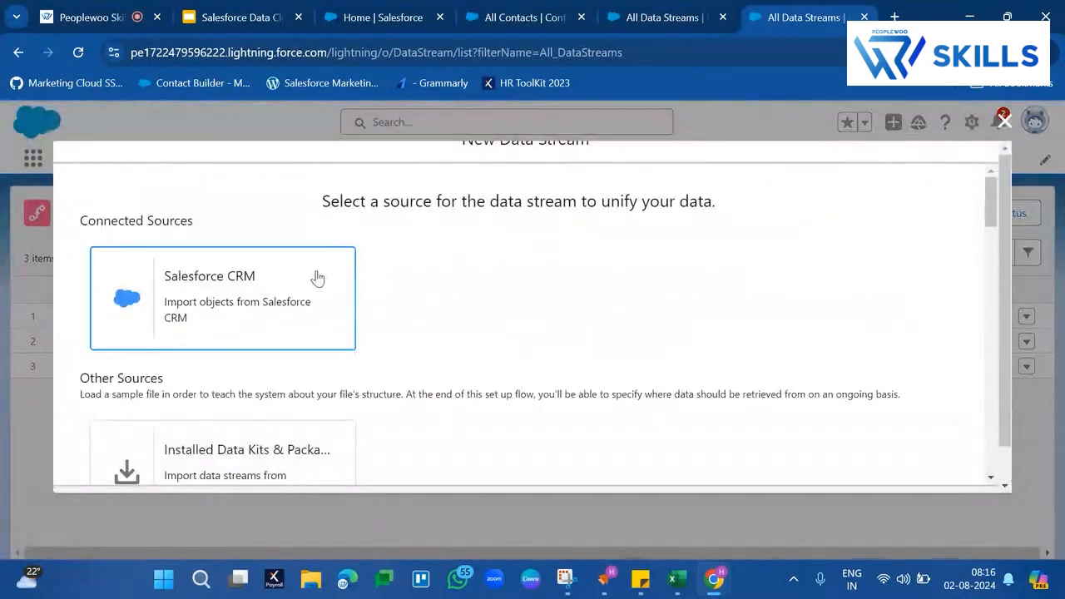
{"action": "left_click", "coordinate": [290, 277]}
{"action": "scroll", "coordinate": [825, 397], "scroll_direction": "down", "scroll_amount": 10}
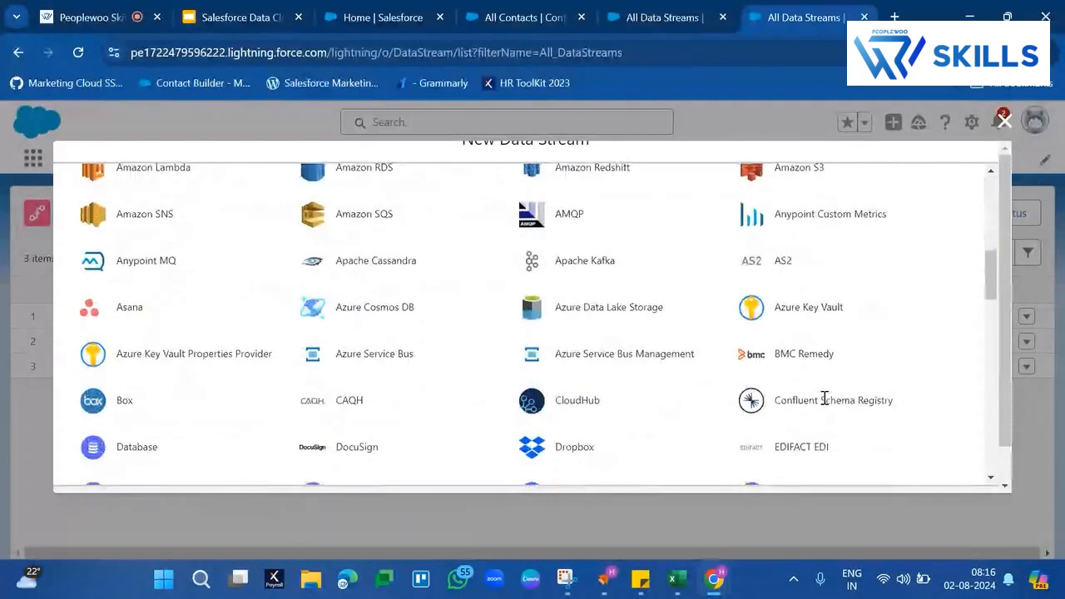
{"action": "scroll", "coordinate": [825, 399], "scroll_direction": "down", "scroll_amount": 3}
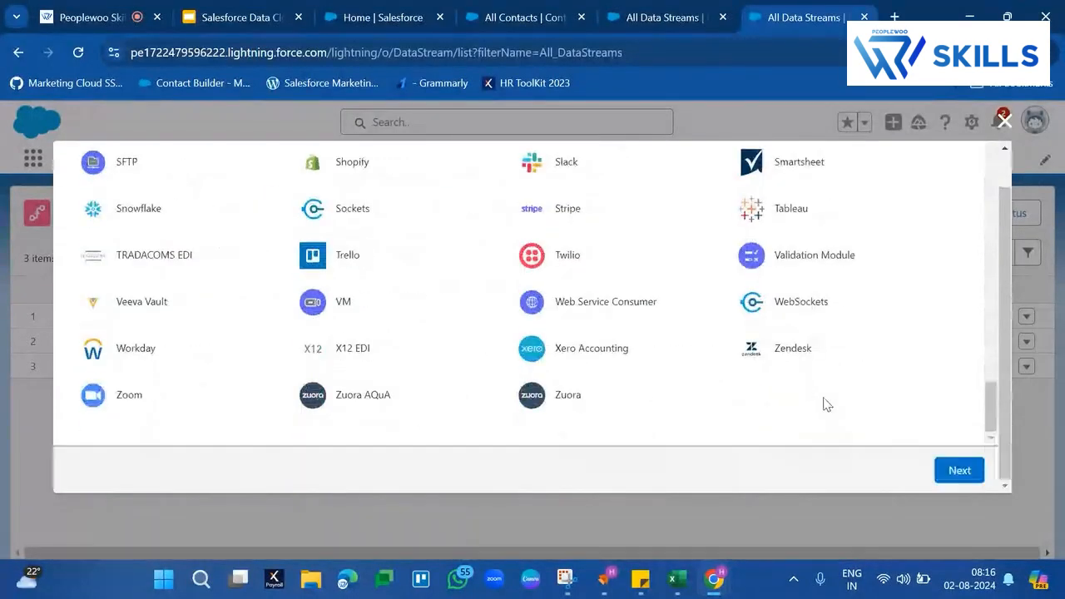
{"action": "left_click", "coordinate": [959, 472]}
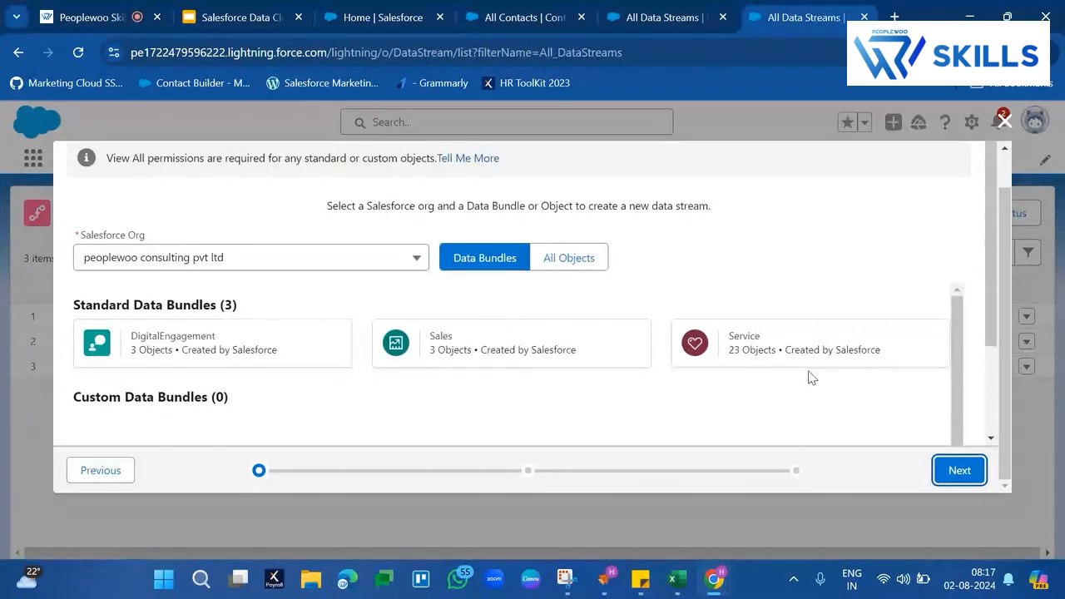
- Try to continue with the Service standard data bundle after checking its included objects
{"action": "left_click", "coordinate": [813, 364]}
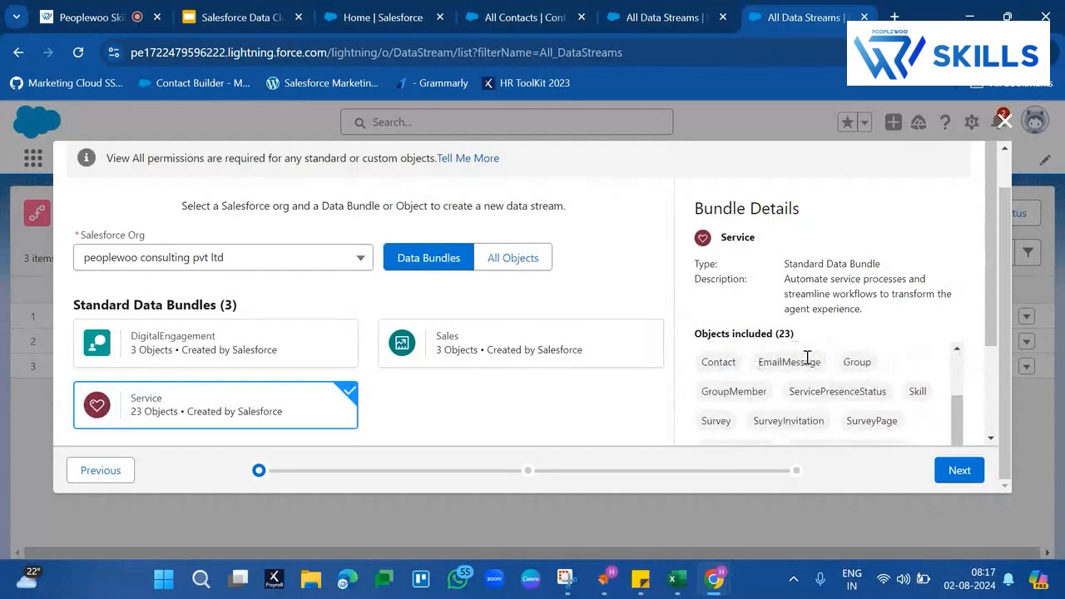
{"action": "scroll", "coordinate": [655, 405], "scroll_direction": "down", "scroll_amount": 2}
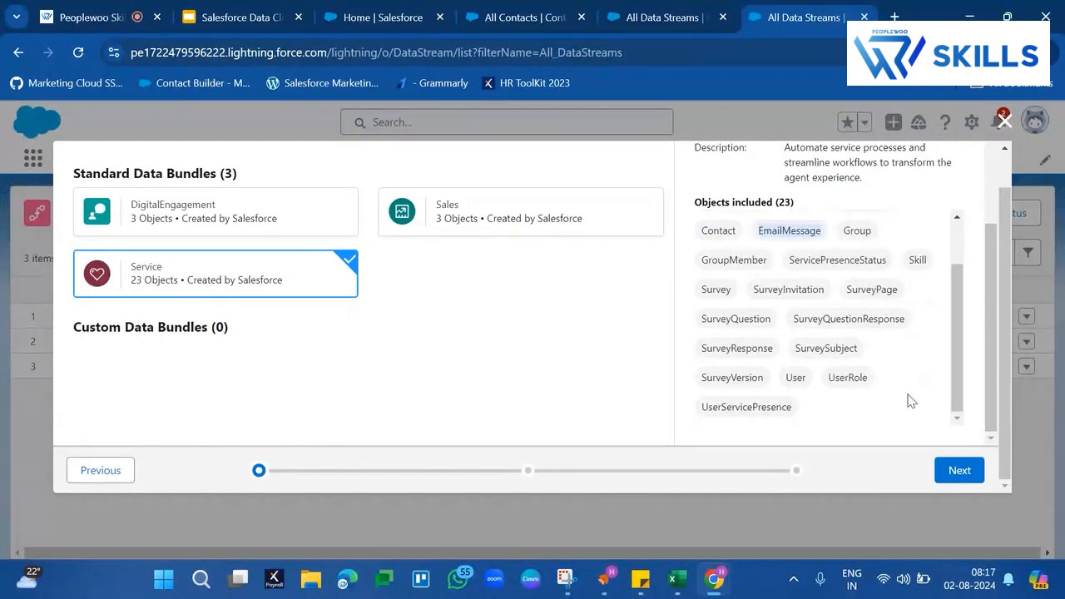
{"action": "left_click", "coordinate": [957, 469]}
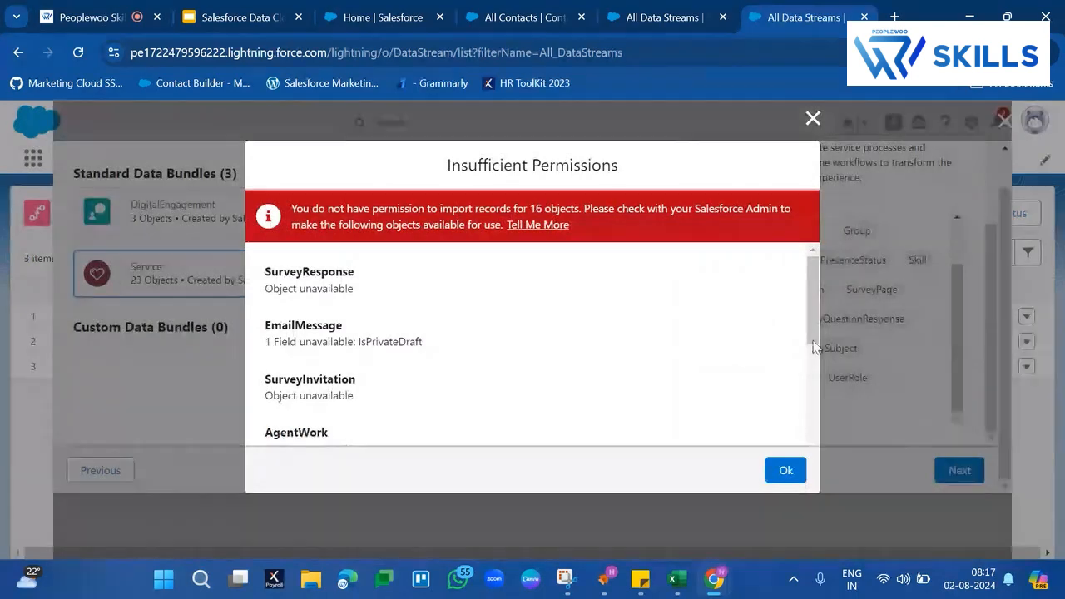
- Read the insufficient permissions notice and its list of unavailable Service objects and fields, and dismiss it
{"action": "triple_click", "coordinate": [653, 213]}
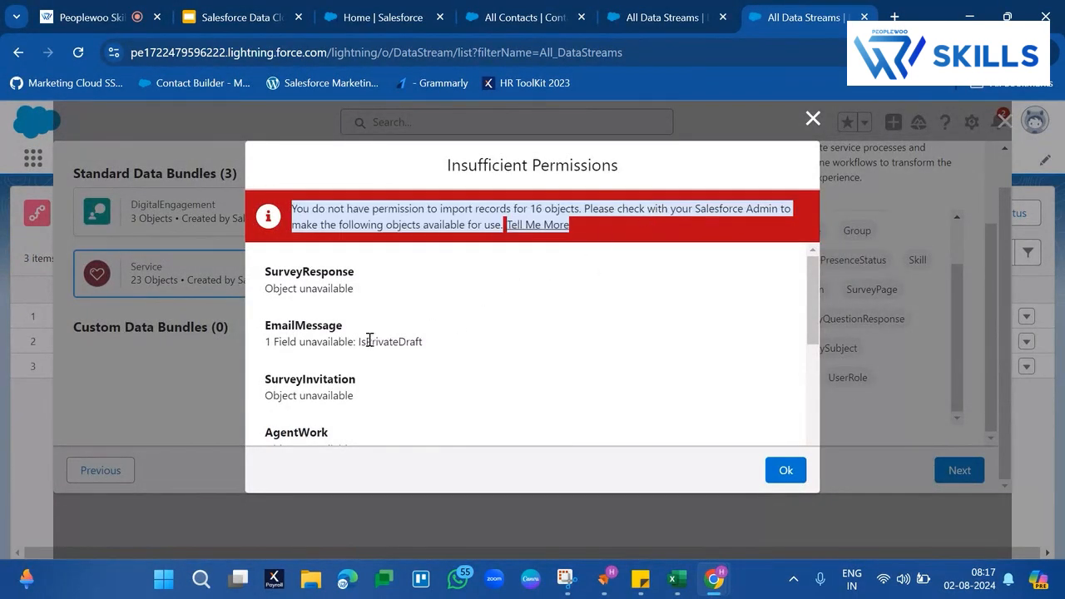
{"action": "scroll", "coordinate": [370, 340], "scroll_direction": "down", "scroll_amount": 8}
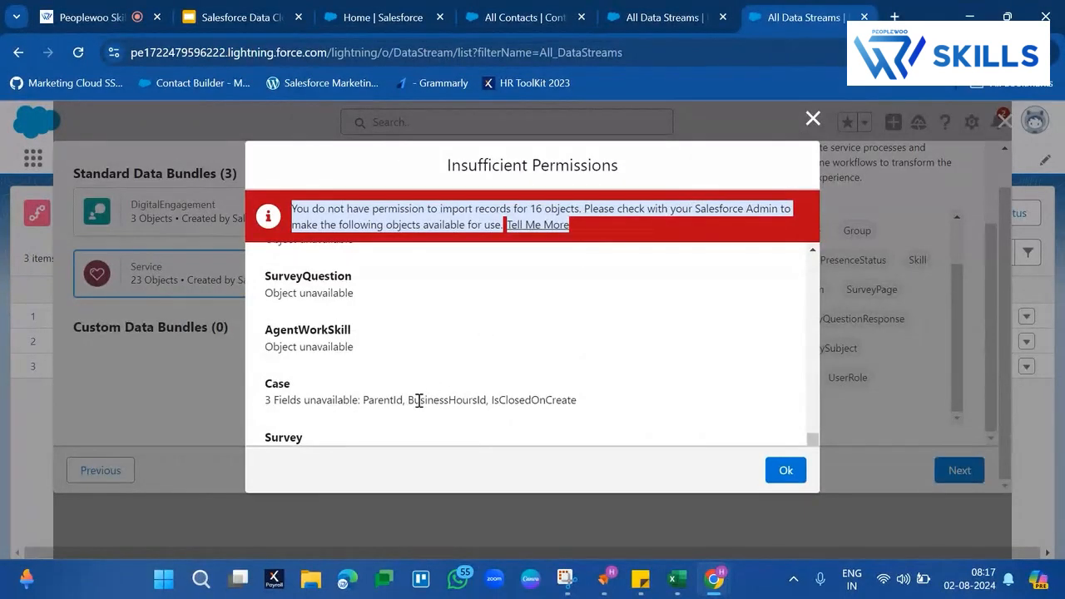
{"action": "scroll", "coordinate": [418, 406], "scroll_direction": "up", "scroll_amount": 1}
{"action": "scroll", "coordinate": [418, 406], "scroll_direction": "up", "scroll_amount": 10}
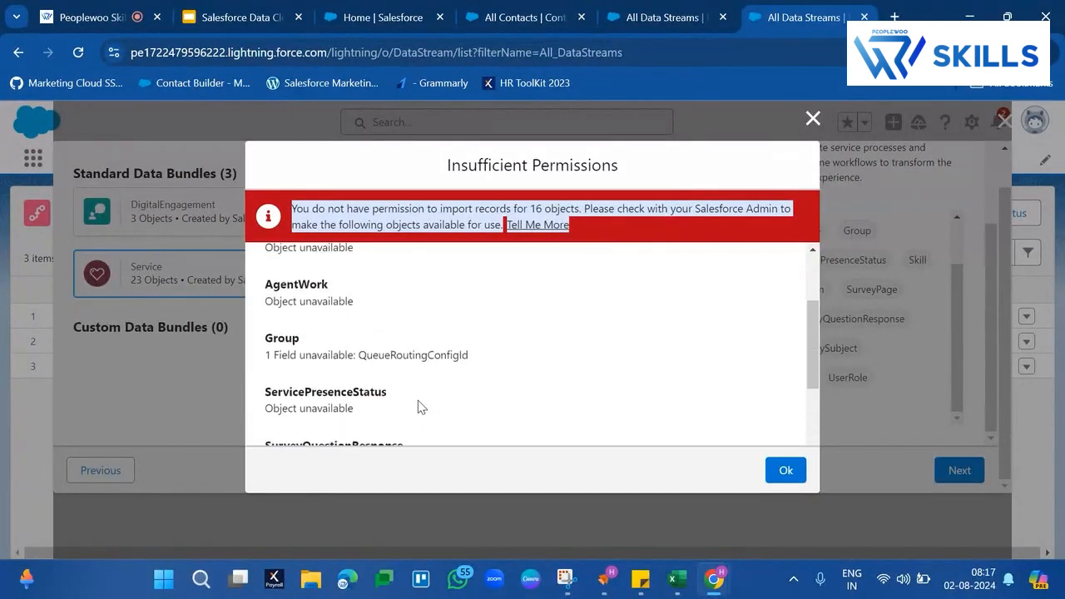
{"action": "triple_click", "coordinate": [318, 290]}
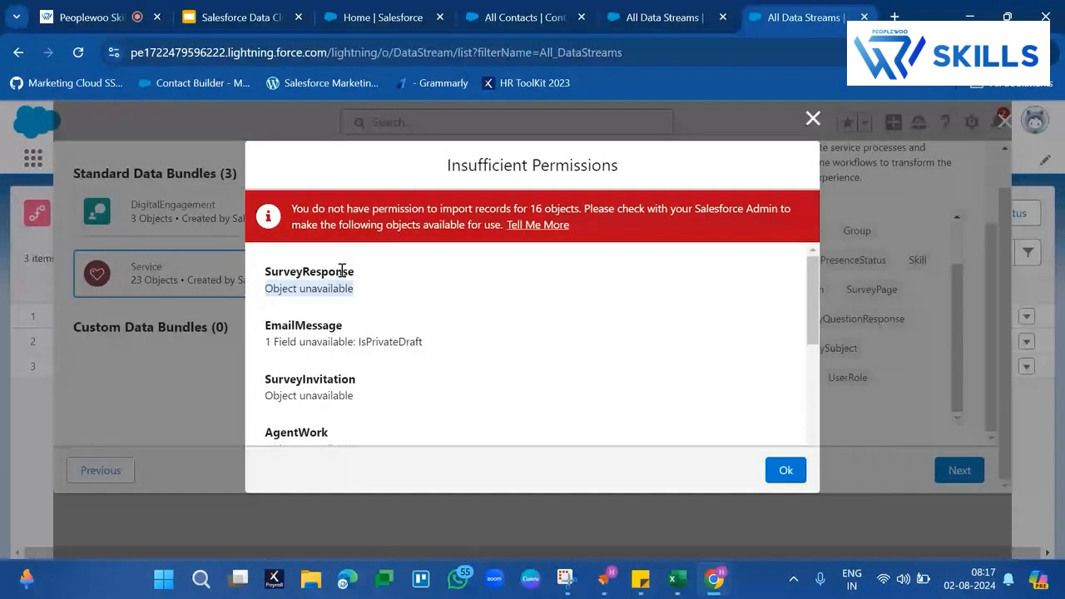
{"action": "left_click_drag", "start_coordinate": [340, 271], "coordinate": [392, 295]}
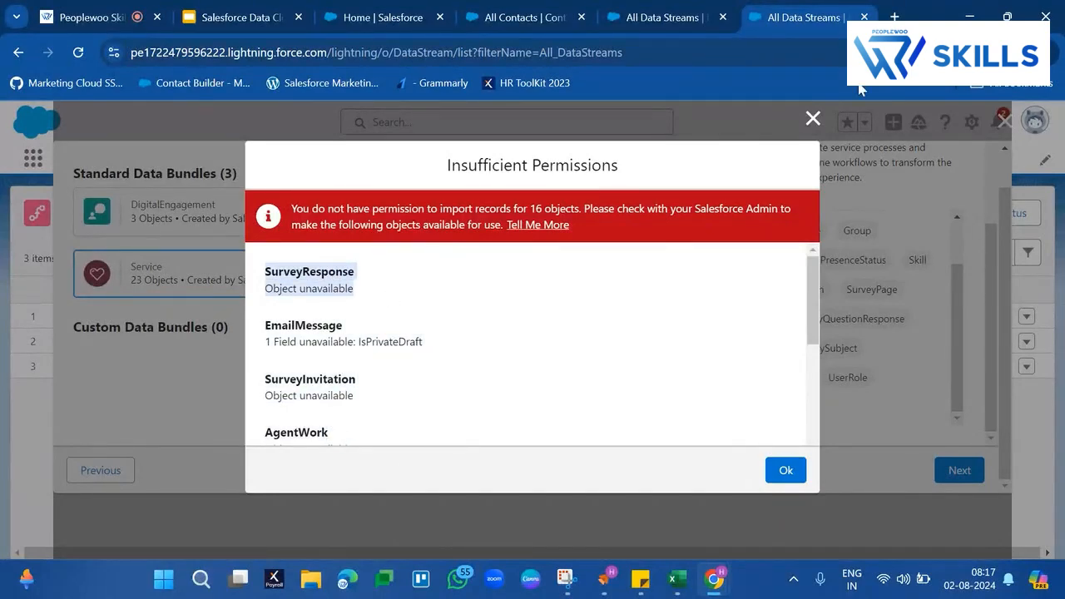
{"action": "left_click", "coordinate": [812, 119]}
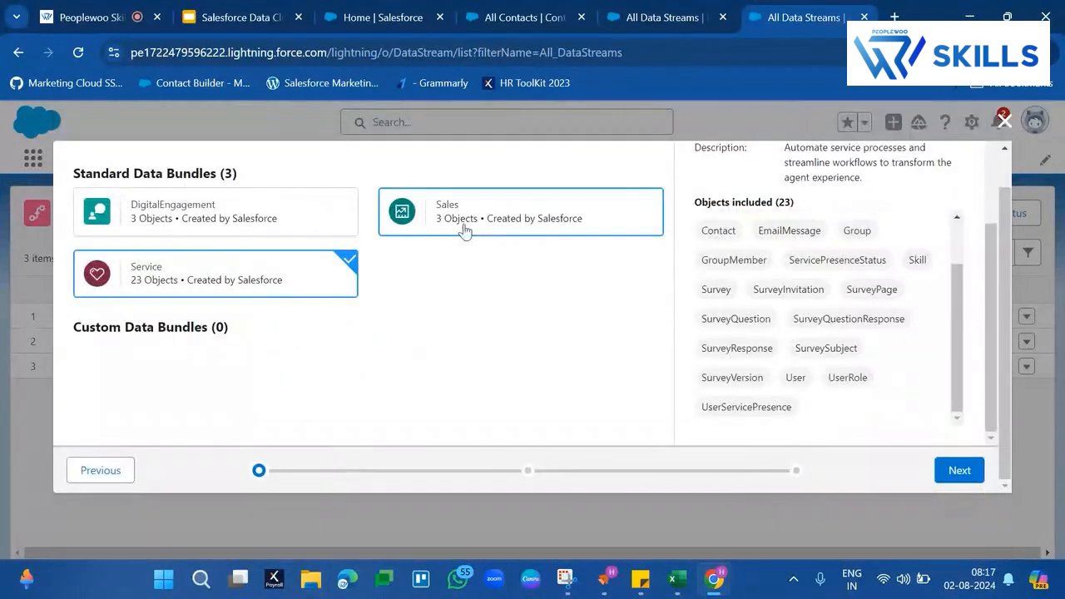
- Switch from data bundles to all Salesforce objects, search for "task", select the Task object and continue to its fields
{"action": "scroll", "coordinate": [444, 300], "scroll_direction": "up", "scroll_amount": 2}
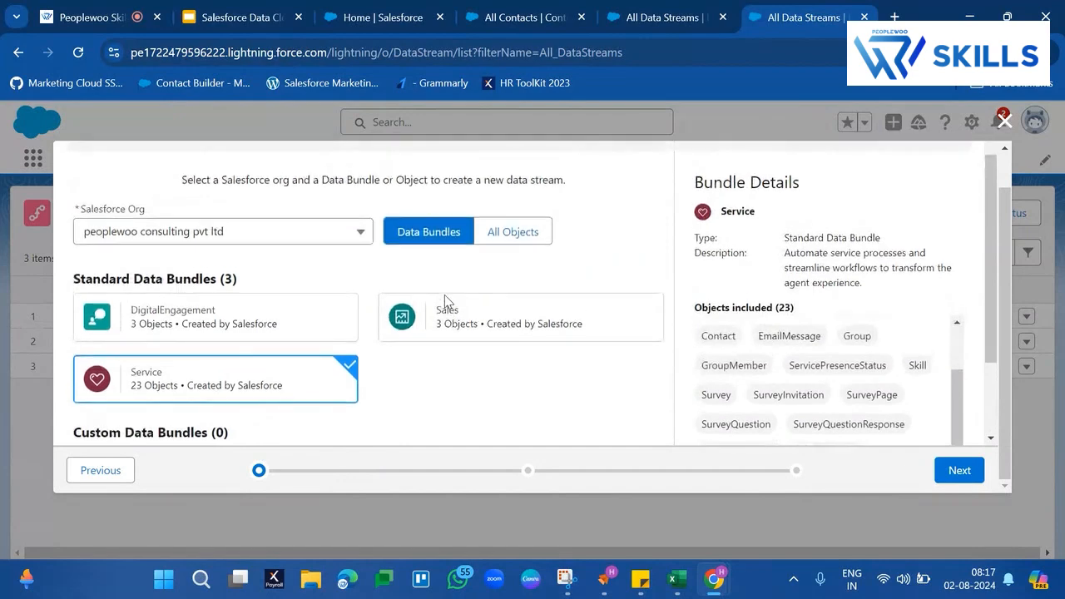
{"action": "left_click", "coordinate": [532, 200]}
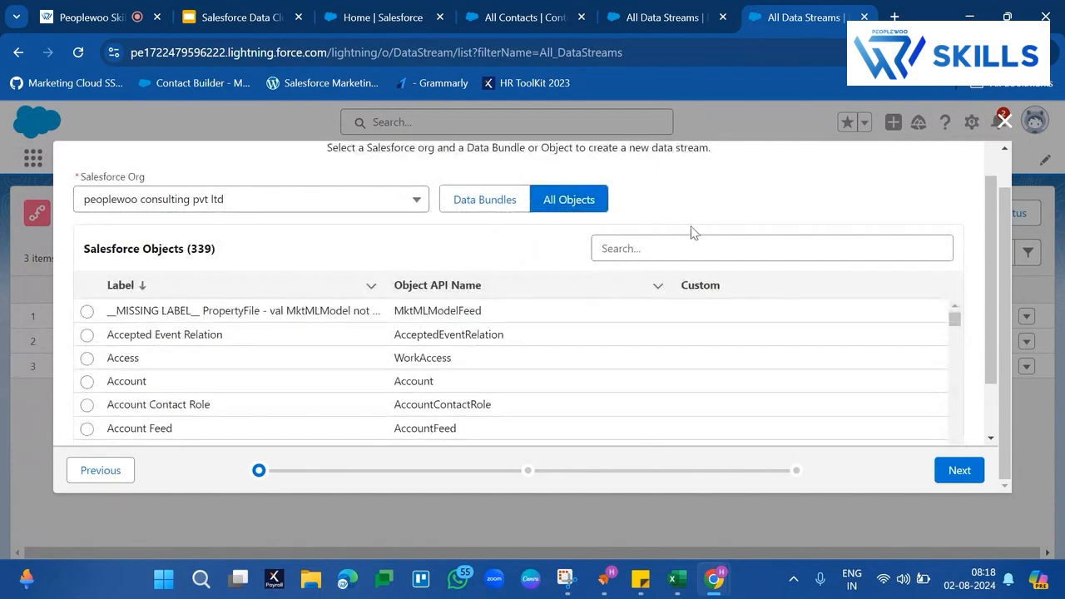
{"action": "left_click", "coordinate": [695, 253]}
{"action": "type", "text": "task"}
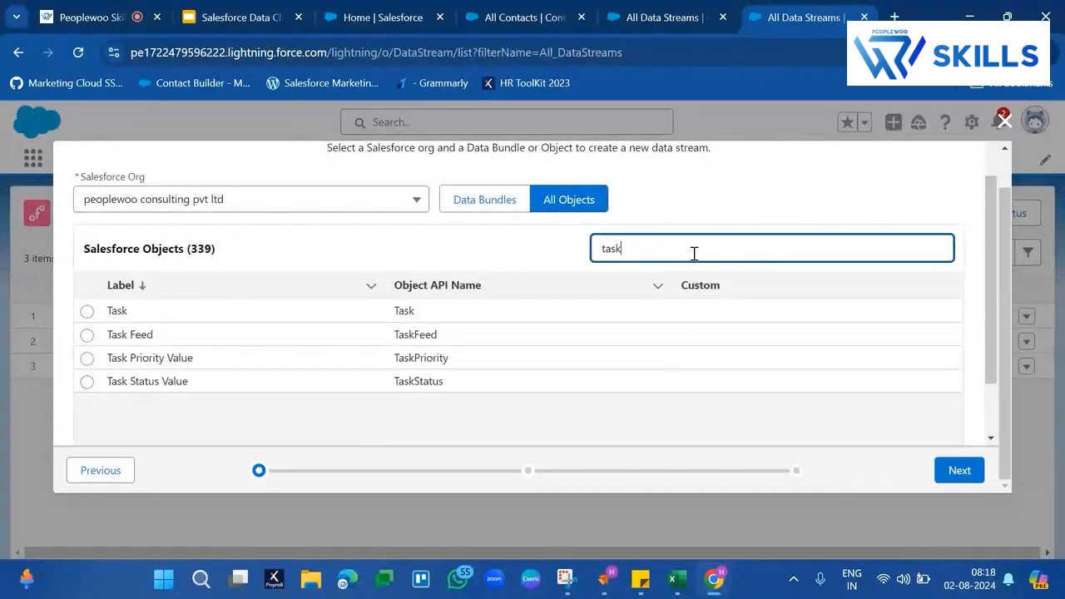
{"action": "left_click", "coordinate": [96, 314]}
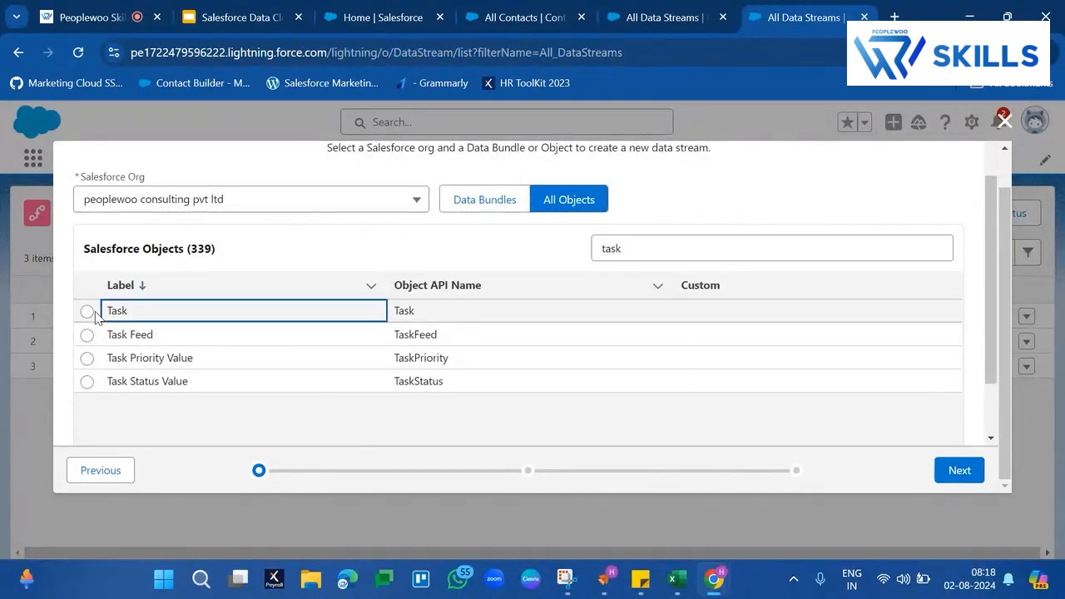
{"action": "left_click", "coordinate": [88, 313]}
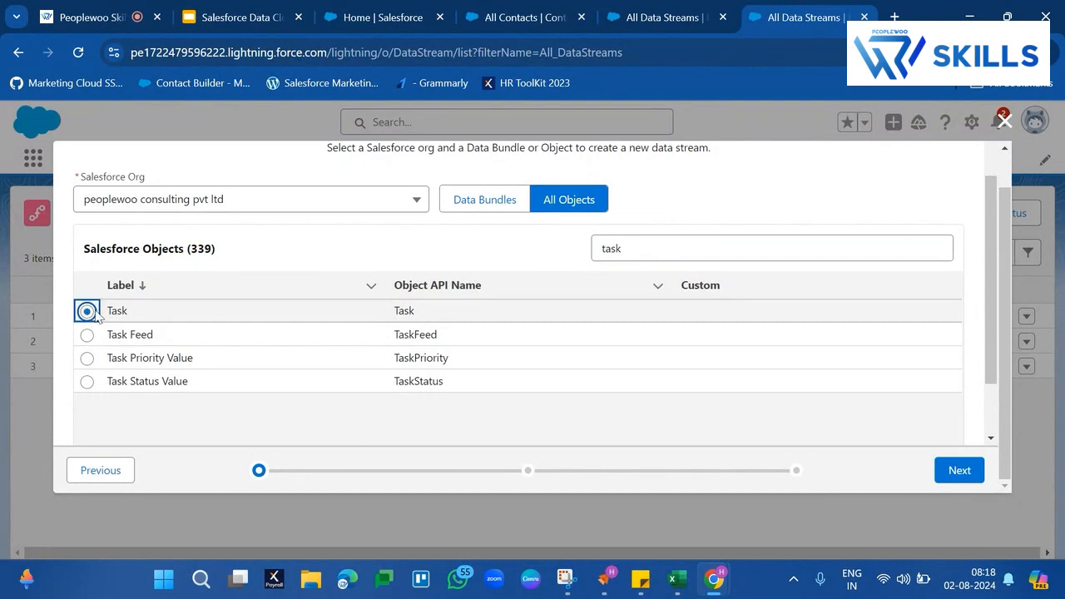
{"action": "left_click", "coordinate": [959, 471]}
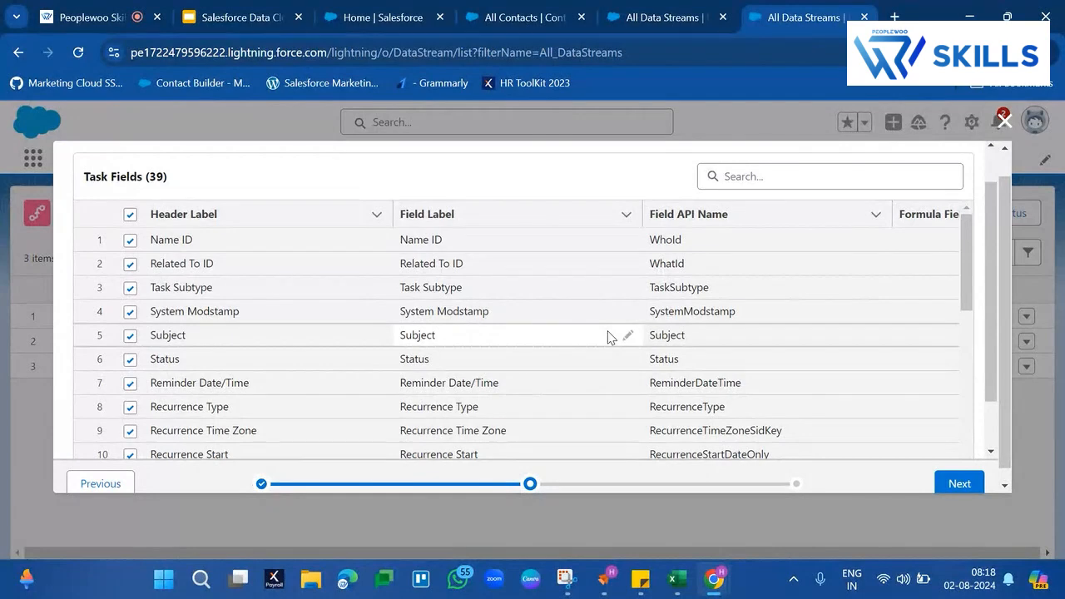
- Keep all Task fields selected and proceed to the data lake object configuration
{"action": "scroll", "coordinate": [608, 337], "scroll_direction": "up", "scroll_amount": 1}
{"action": "scroll", "coordinate": [306, 372], "scroll_direction": "down", "scroll_amount": 7}
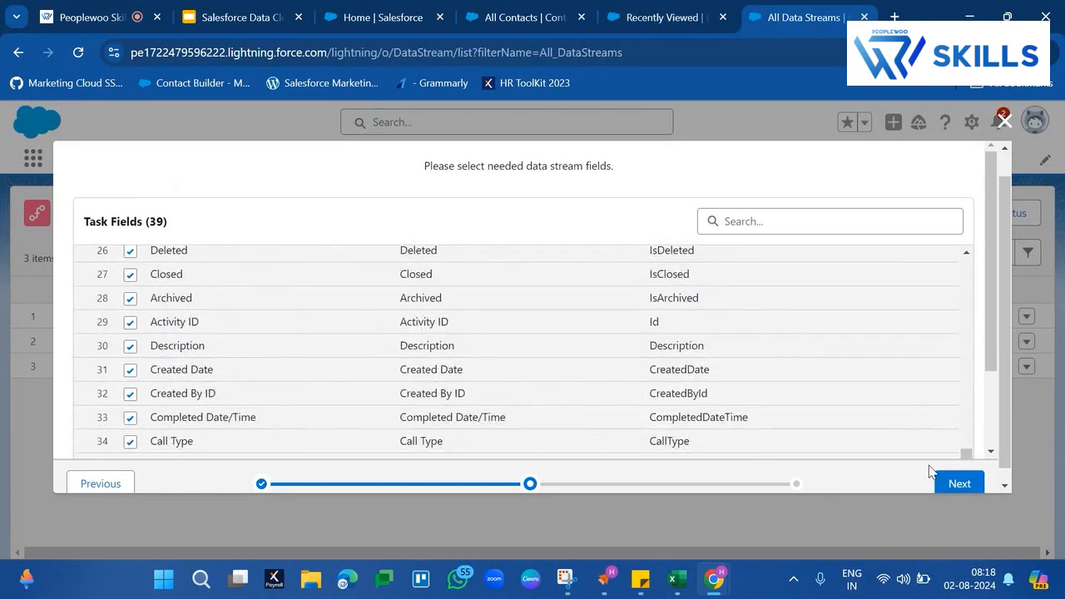
{"action": "left_click", "coordinate": [953, 485]}
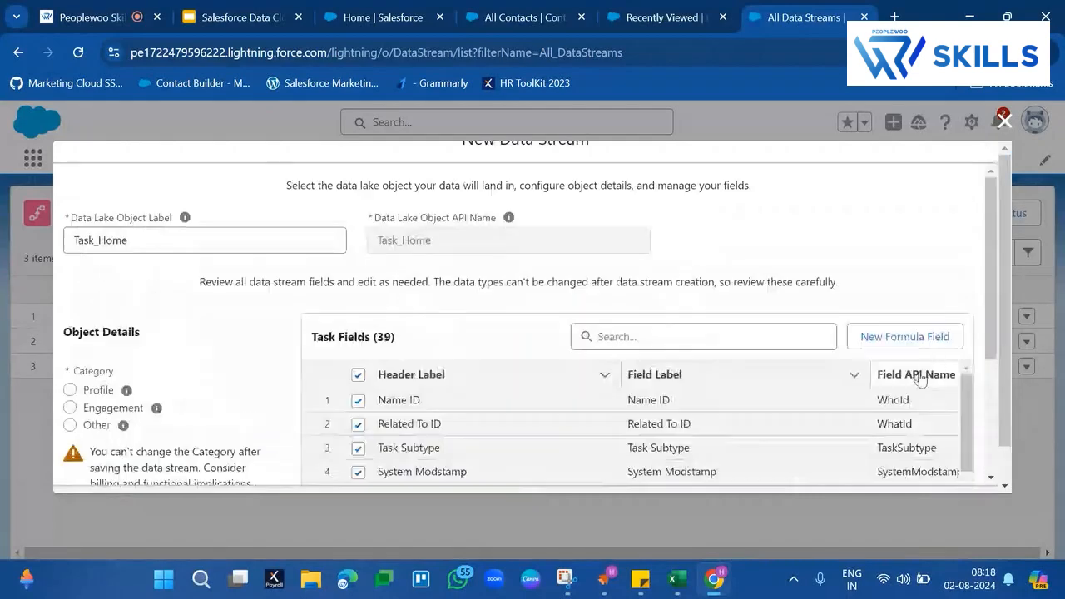
- Examine the Task_Home data lake object's category options, primary key and field list
{"action": "scroll", "coordinate": [777, 368], "scroll_direction": "down", "scroll_amount": 5}
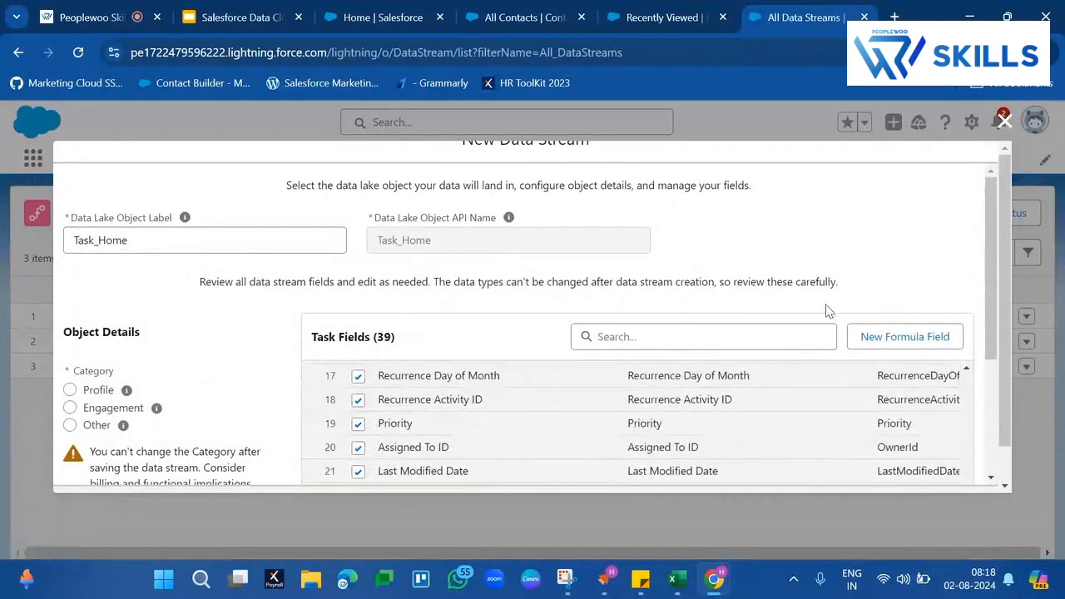
{"action": "scroll", "coordinate": [830, 309], "scroll_direction": "down", "scroll_amount": 1}
{"action": "scroll", "coordinate": [829, 307], "scroll_direction": "down", "scroll_amount": 4}
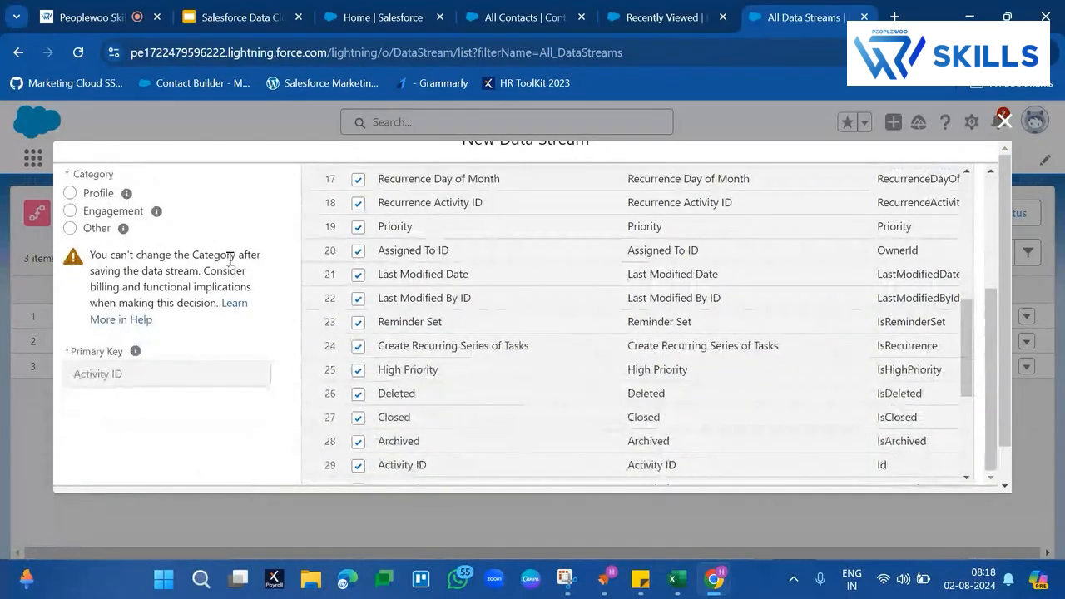
{"action": "scroll", "coordinate": [221, 264], "scroll_direction": "up", "scroll_amount": 4}
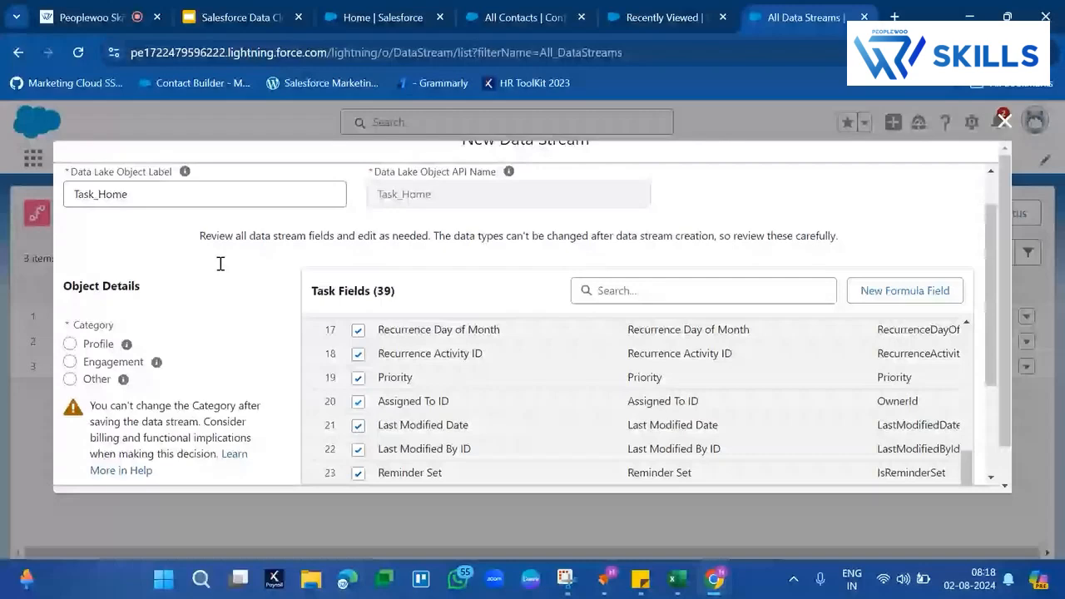
{"action": "scroll", "coordinate": [221, 264], "scroll_direction": "up", "scroll_amount": 1}
{"action": "scroll", "coordinate": [308, 380], "scroll_direction": "down", "scroll_amount": 5}
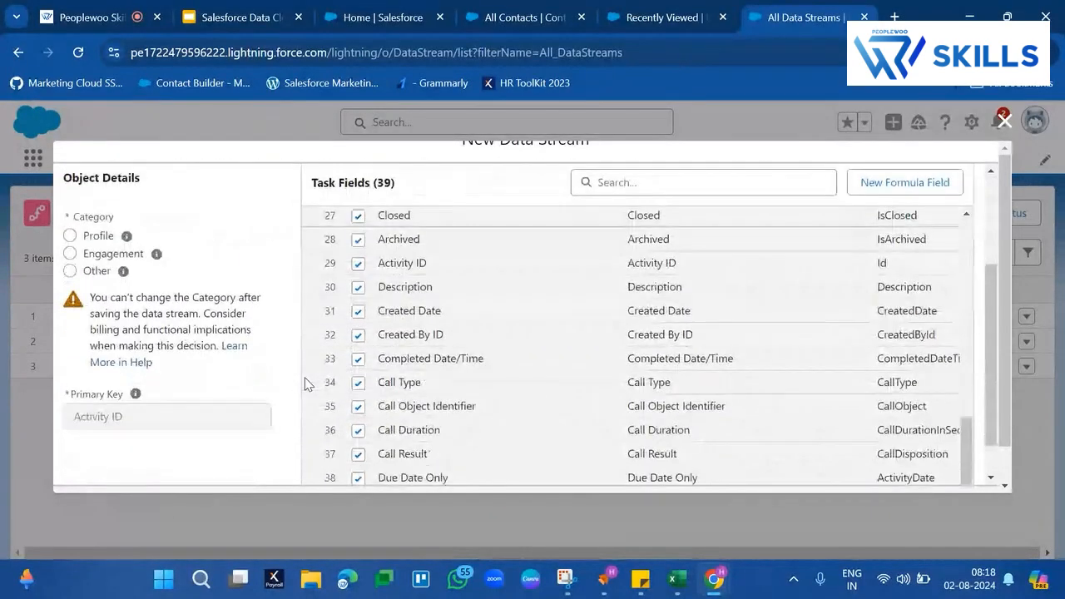
{"action": "scroll", "coordinate": [305, 383], "scroll_direction": "down", "scroll_amount": 1}
{"action": "scroll", "coordinate": [302, 292], "scroll_direction": "up", "scroll_amount": 1}
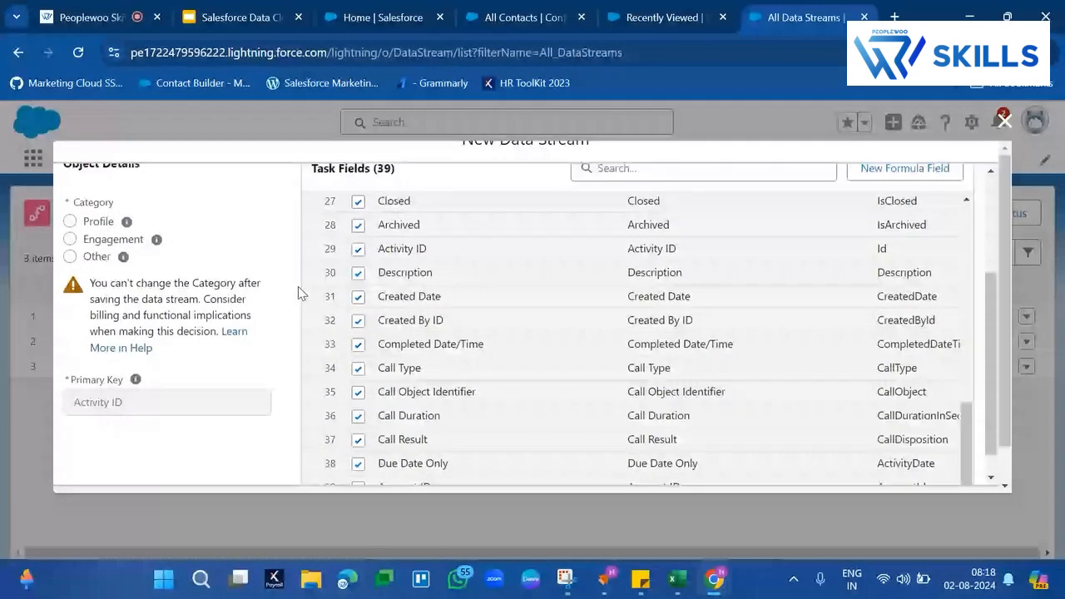
- Try the Profile, Engagement and Other categories in turn in the Task_Home object details
{"action": "scroll", "coordinate": [298, 286], "scroll_direction": "up", "scroll_amount": 4}
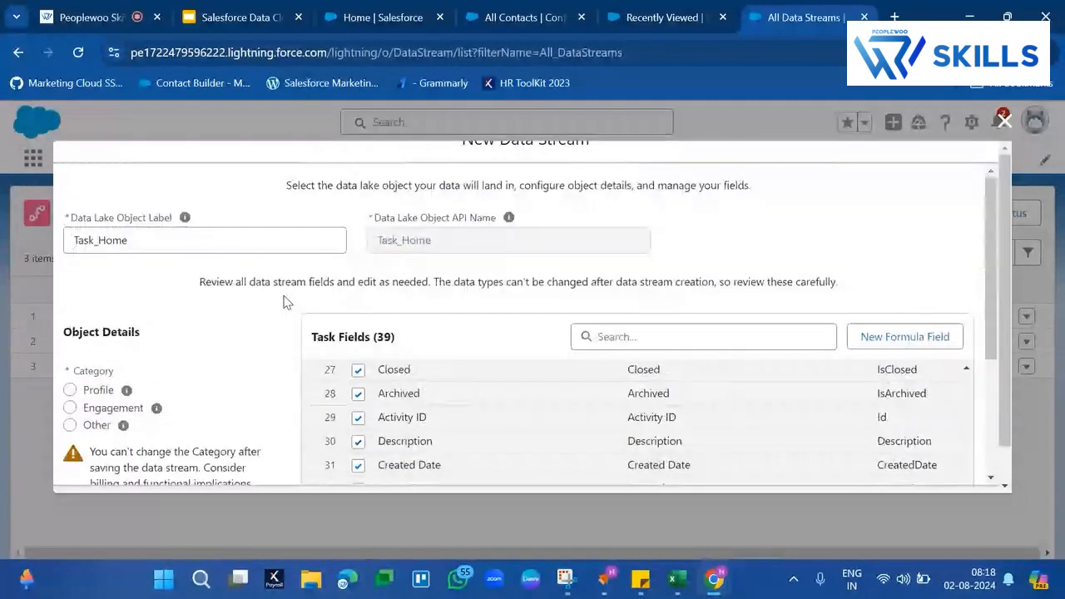
{"action": "triple_click", "coordinate": [73, 330]}
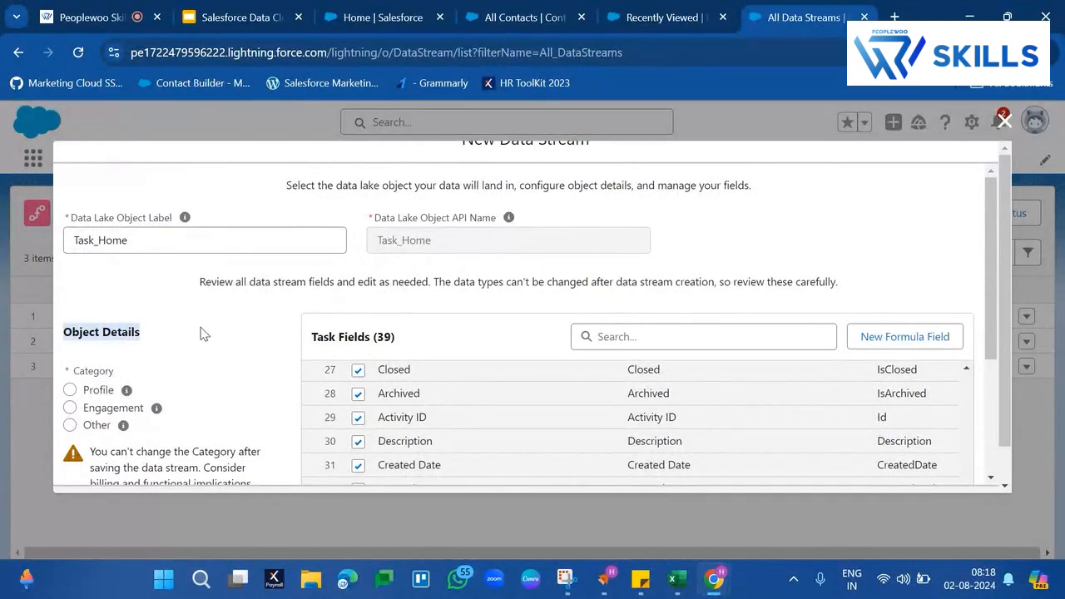
{"action": "scroll", "coordinate": [204, 334], "scroll_direction": "down", "scroll_amount": 1}
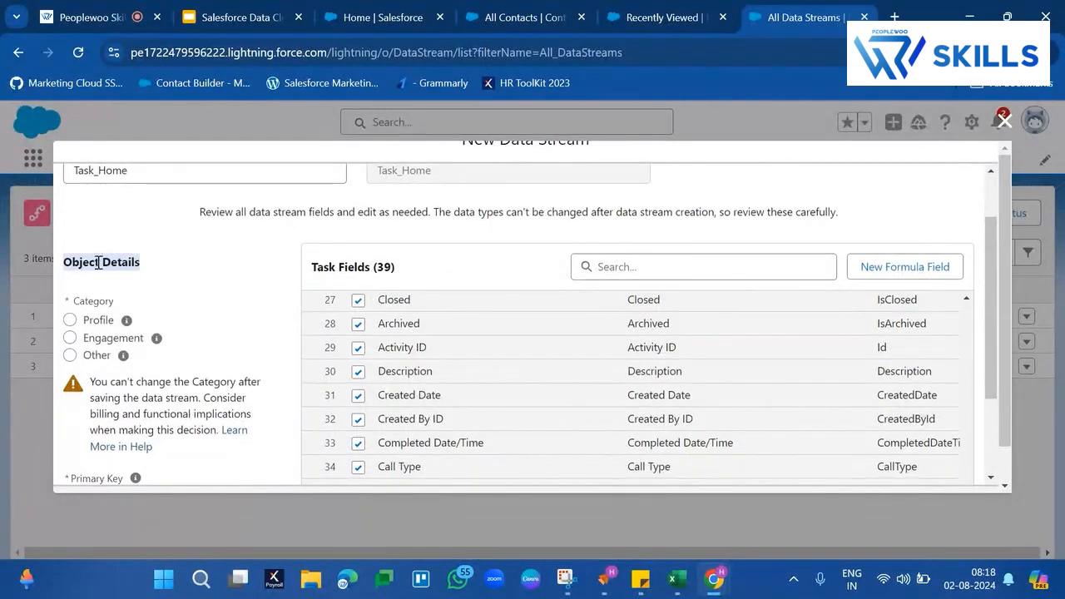
{"action": "double_click", "coordinate": [84, 260]}
{"action": "left_click_drag", "start_coordinate": [84, 260], "coordinate": [145, 267]}
{"action": "left_click", "coordinate": [93, 323]}
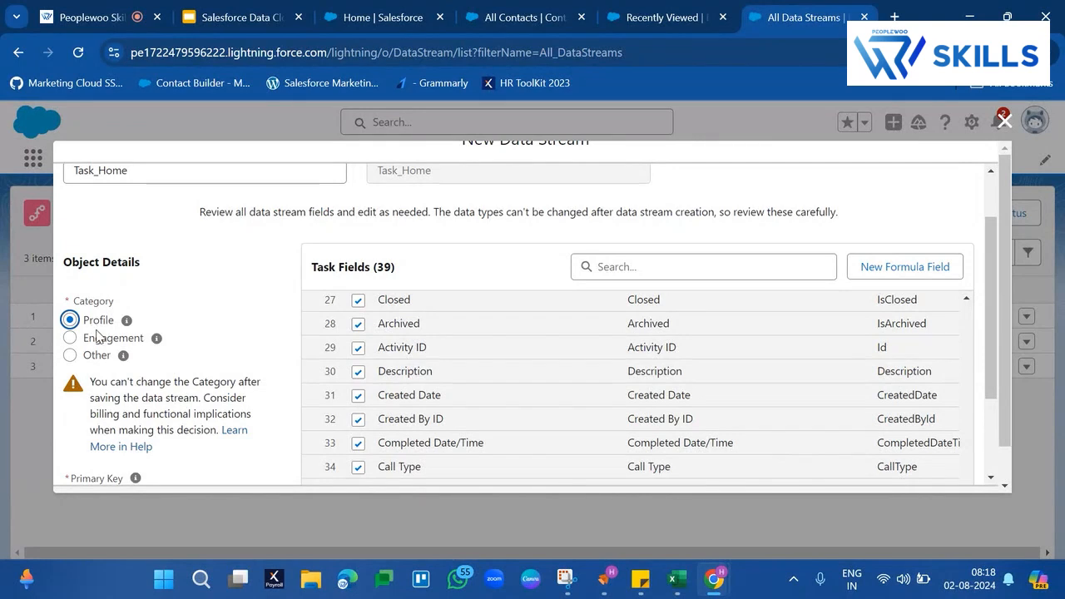
{"action": "left_click", "coordinate": [97, 339]}
{"action": "left_click", "coordinate": [99, 355]}
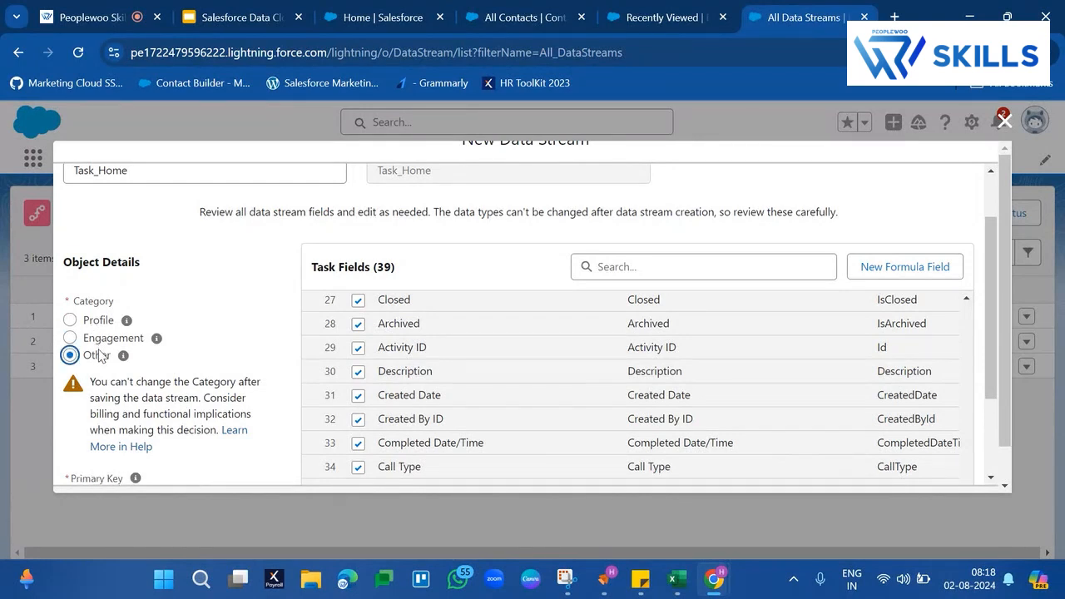
{"action": "left_click", "coordinate": [105, 322]}
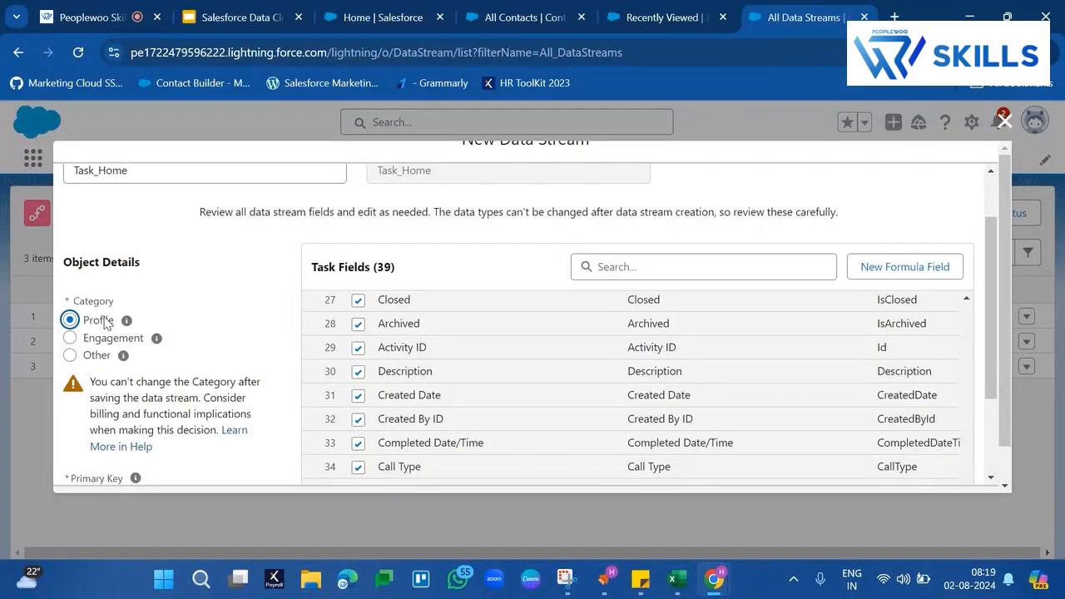
{"action": "left_click", "coordinate": [70, 339]}
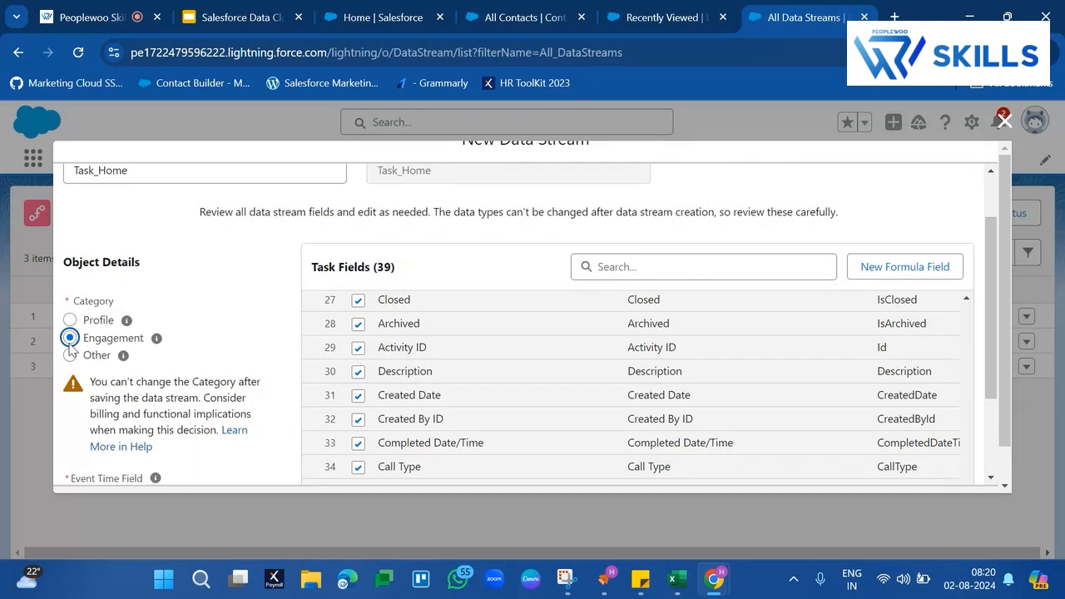
- Set the Task_Home data lake object's category to Other and view the explanation of that category
{"action": "left_click", "coordinate": [70, 355]}
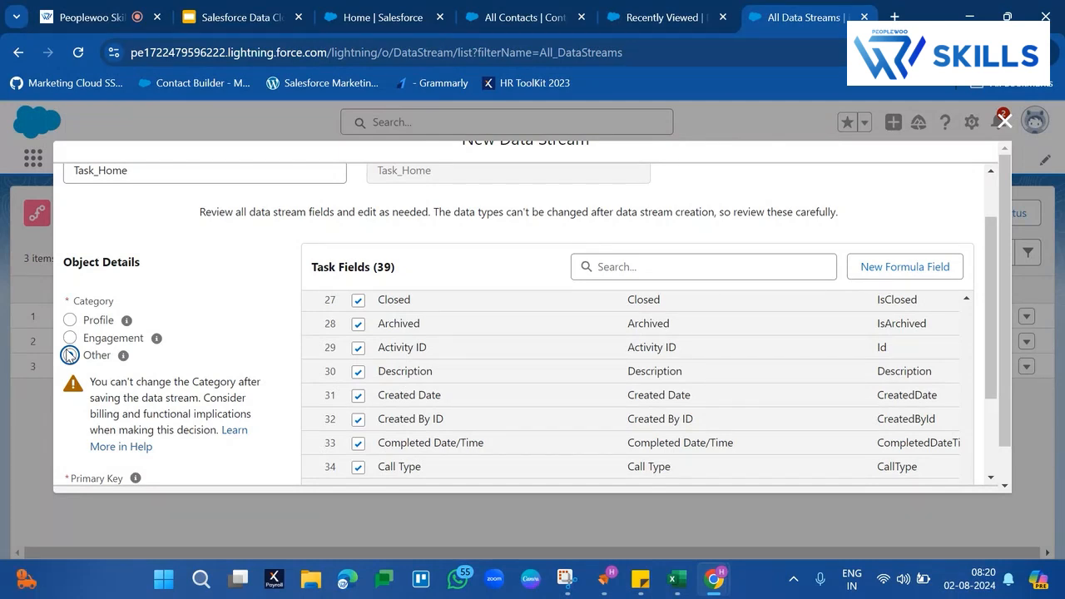
{"action": "left_click", "coordinate": [70, 356]}
{"action": "mouse_move", "coordinate": [122, 356]}
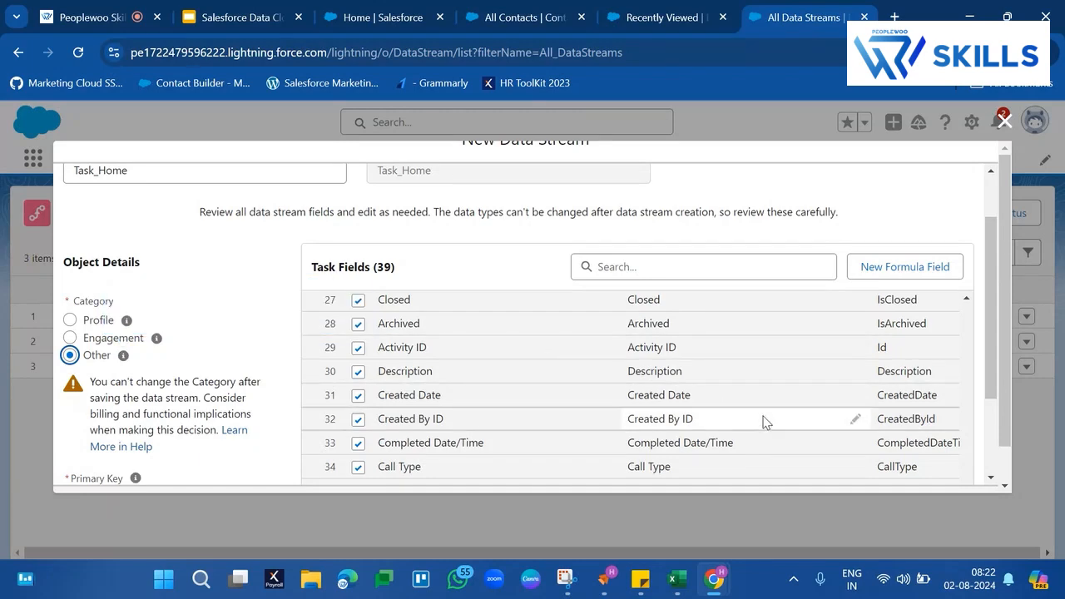
- Continue to the final settings, keep the default data space and deploy the Task_Home data stream
{"action": "scroll", "coordinate": [764, 421], "scroll_direction": "down", "scroll_amount": 2}
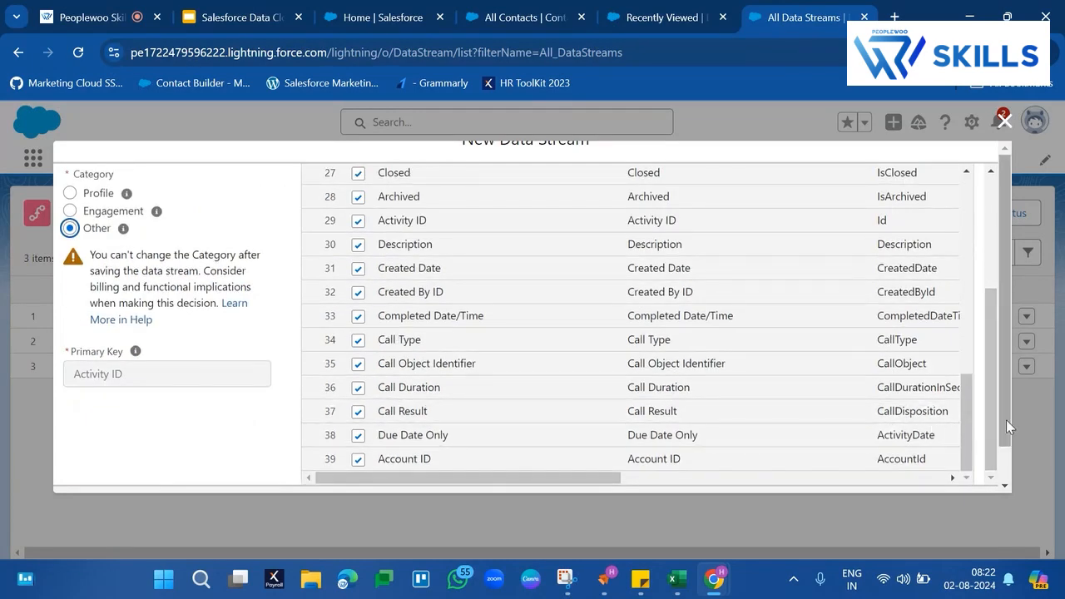
{"action": "left_click_drag", "start_coordinate": [1006, 420], "coordinate": [1007, 486]}
{"action": "left_click", "coordinate": [970, 477]}
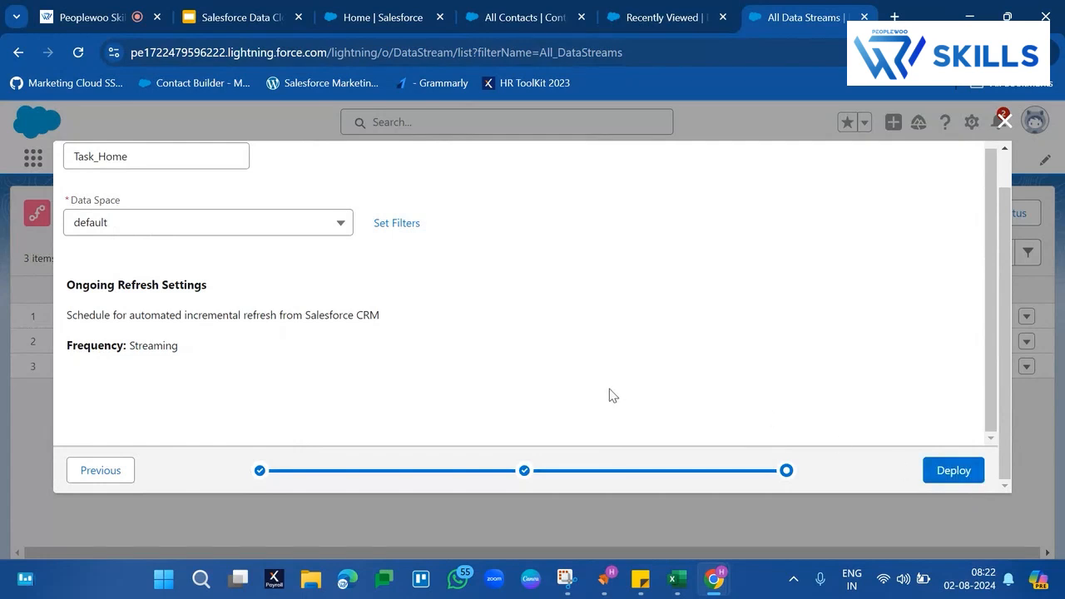
{"action": "left_click", "coordinate": [965, 472]}
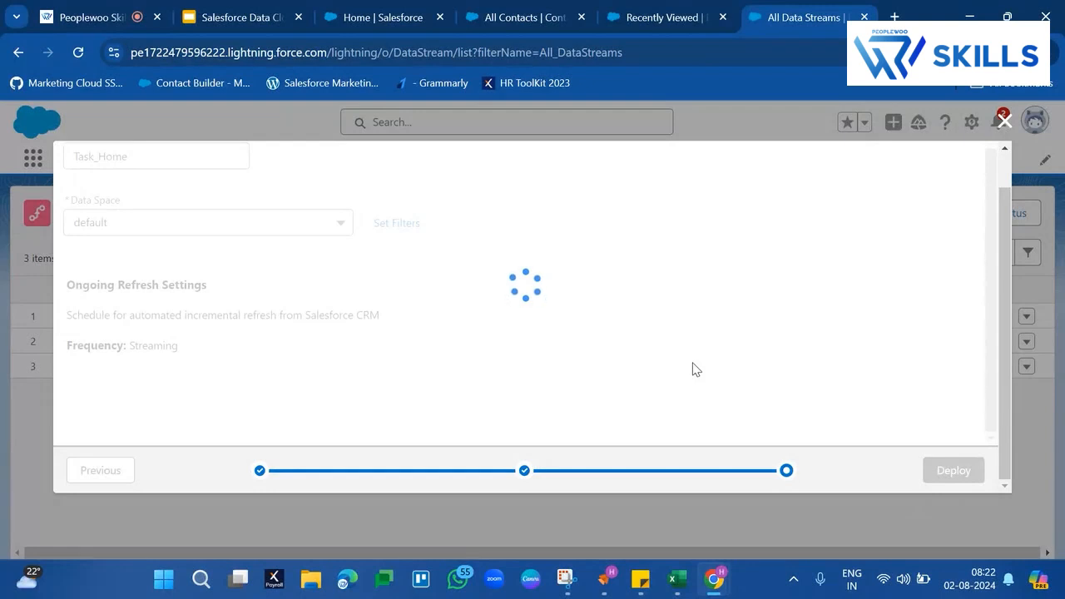
- Check the new Task_Home record, return to the Recently Viewed data streams list and reload it
{"action": "left_click", "coordinate": [660, 8]}
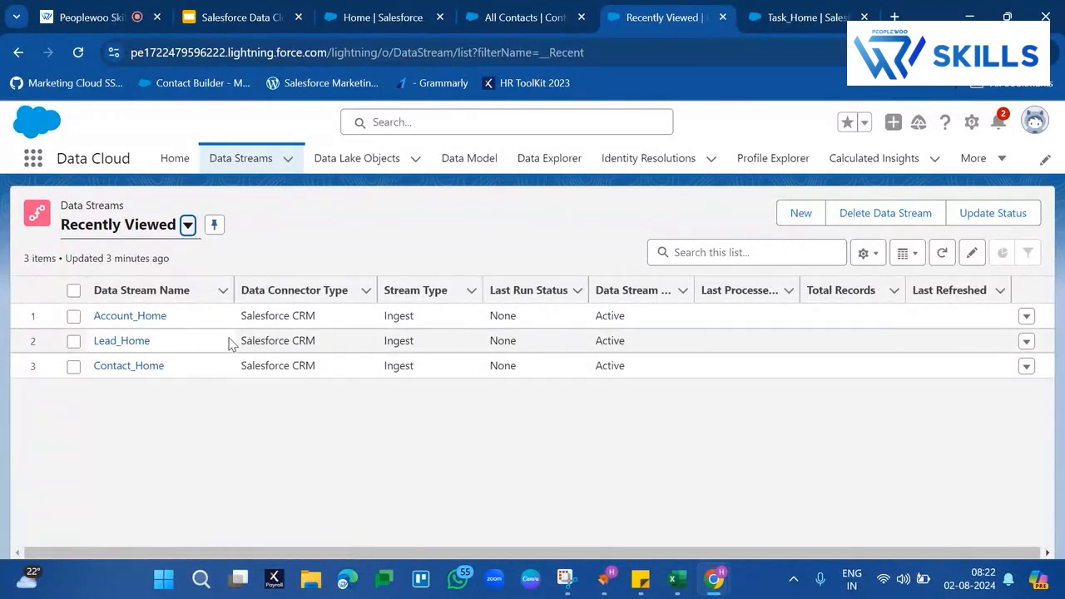
{"action": "left_click", "coordinate": [773, 15]}
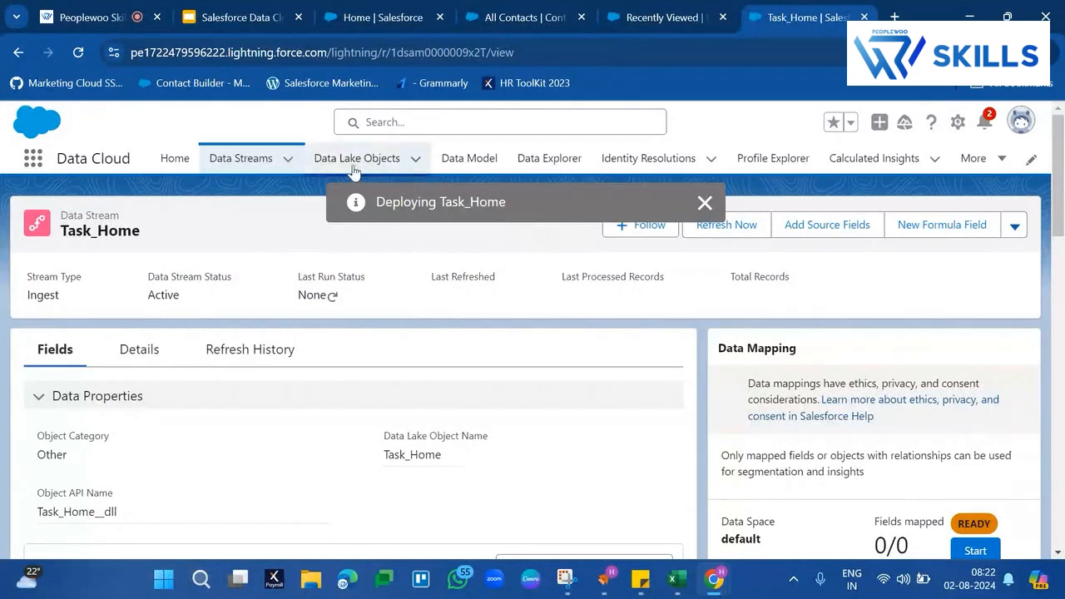
{"action": "left_click", "coordinate": [687, 5]}
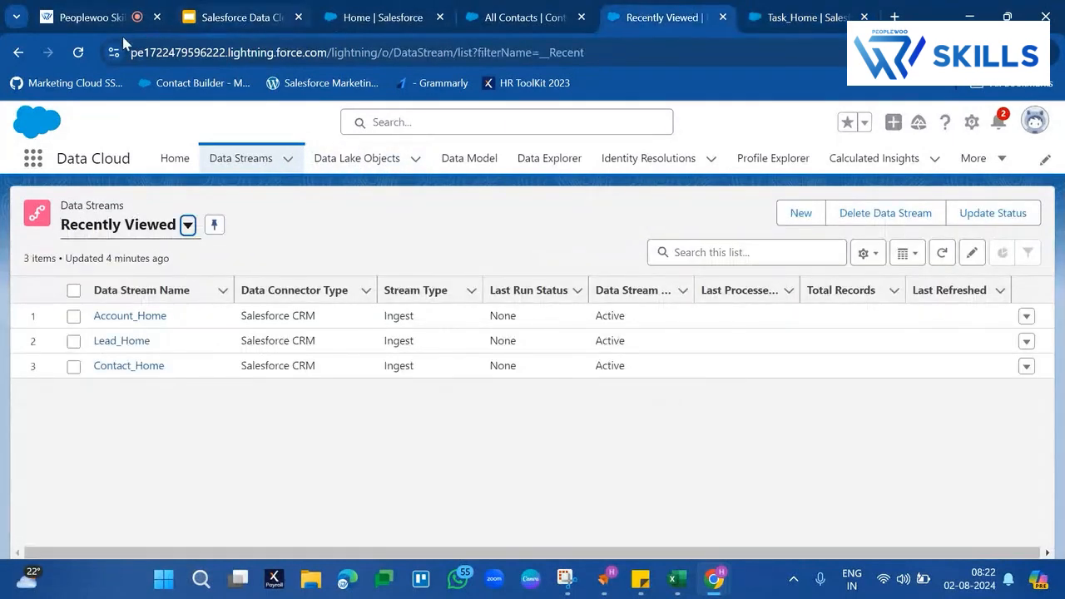
{"action": "left_click", "coordinate": [79, 53]}
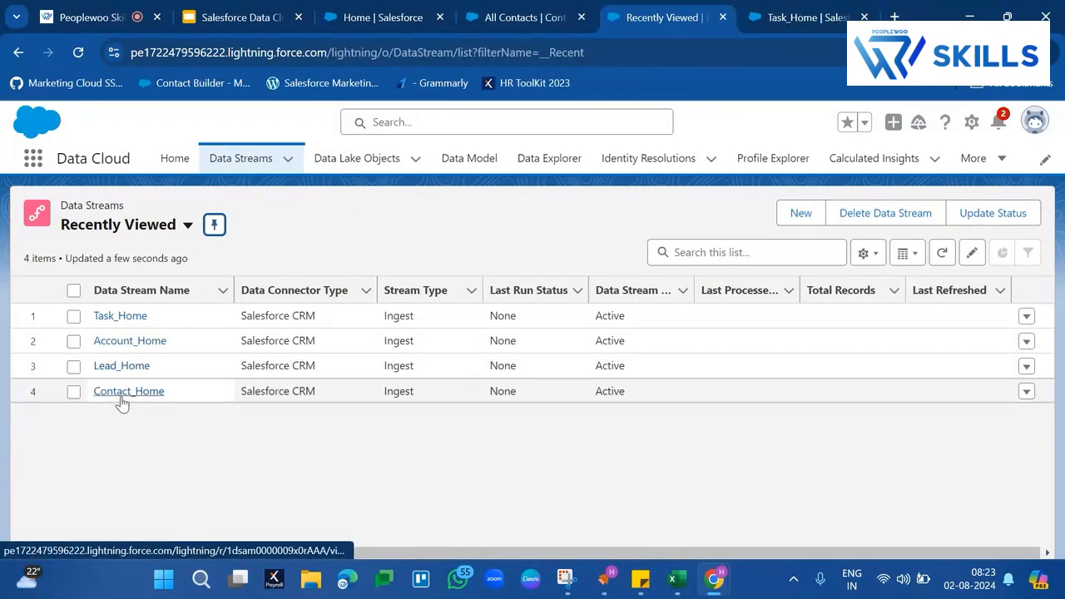
- Open the Contact_Home data stream, check its total records, and return to the data streams list
{"action": "left_click", "coordinate": [123, 398]}
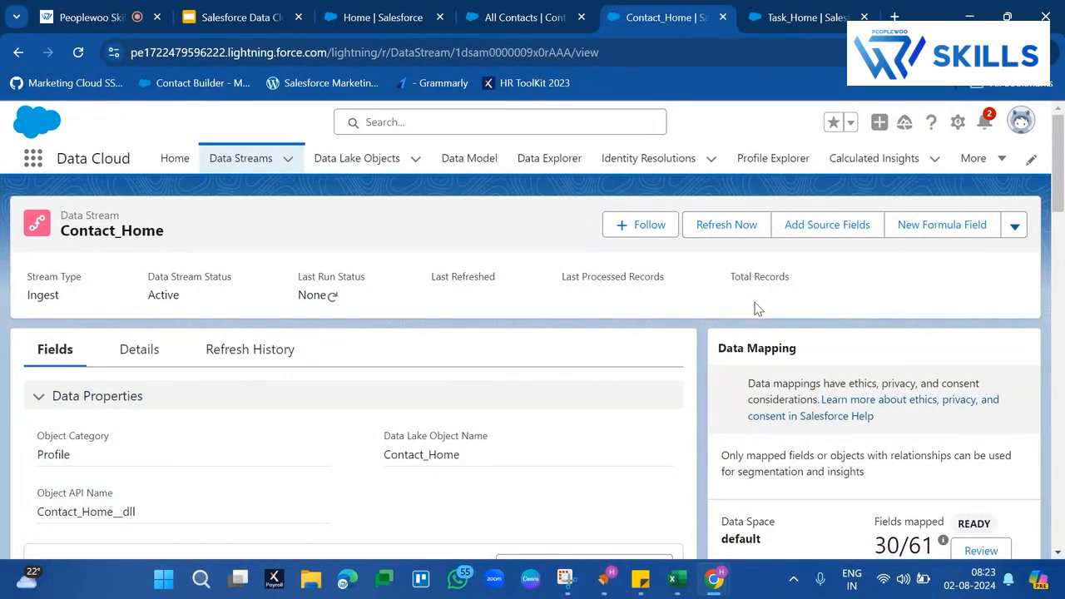
{"action": "double_click", "coordinate": [772, 275]}
{"action": "left_click", "coordinate": [772, 276]}
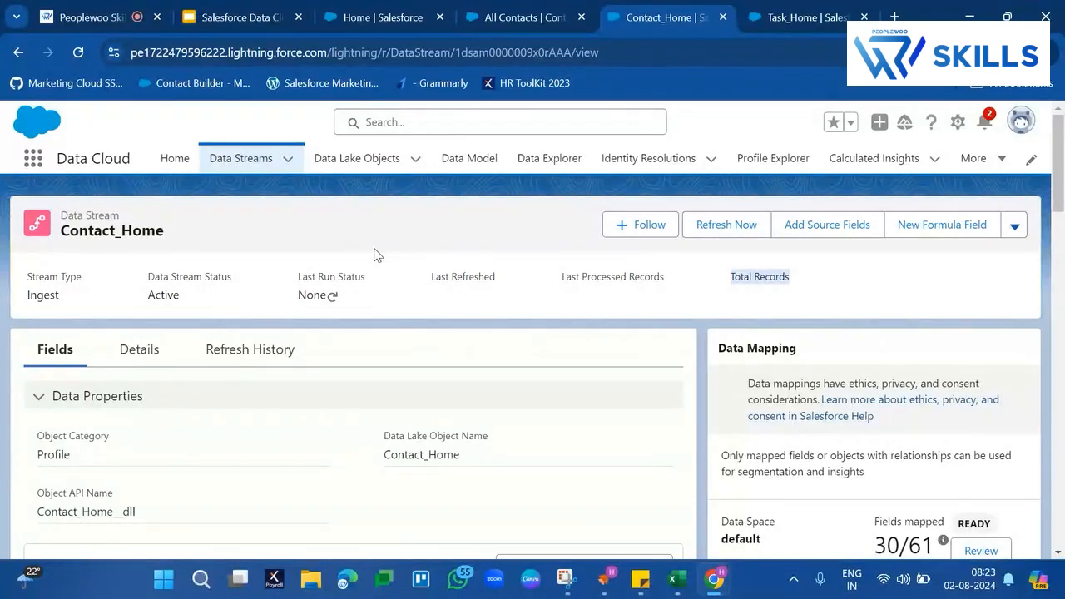
{"action": "double_click", "coordinate": [78, 236]}
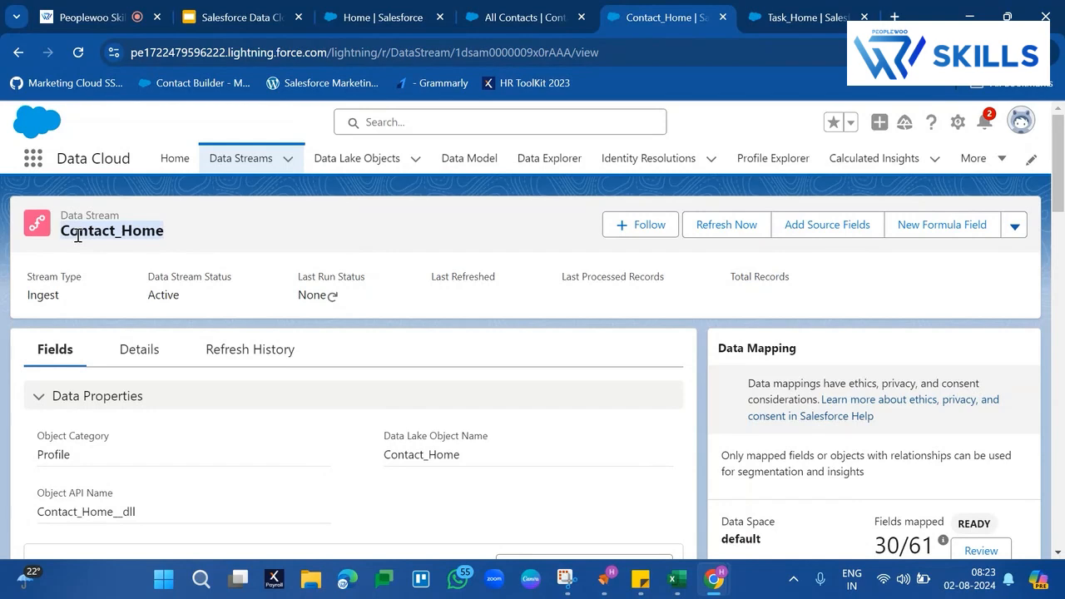
{"action": "left_click", "coordinate": [242, 160]}
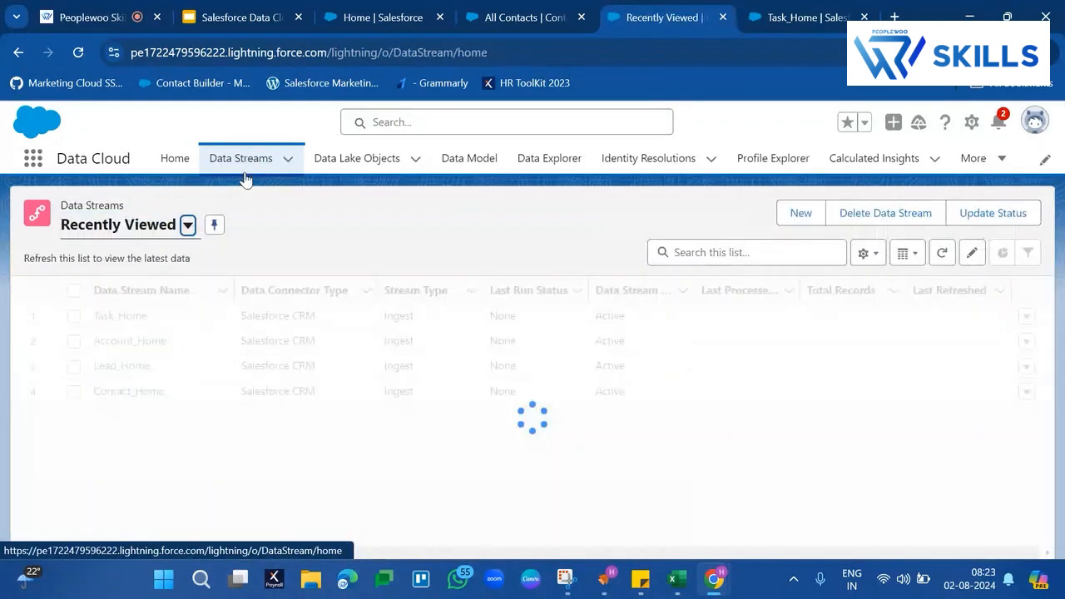